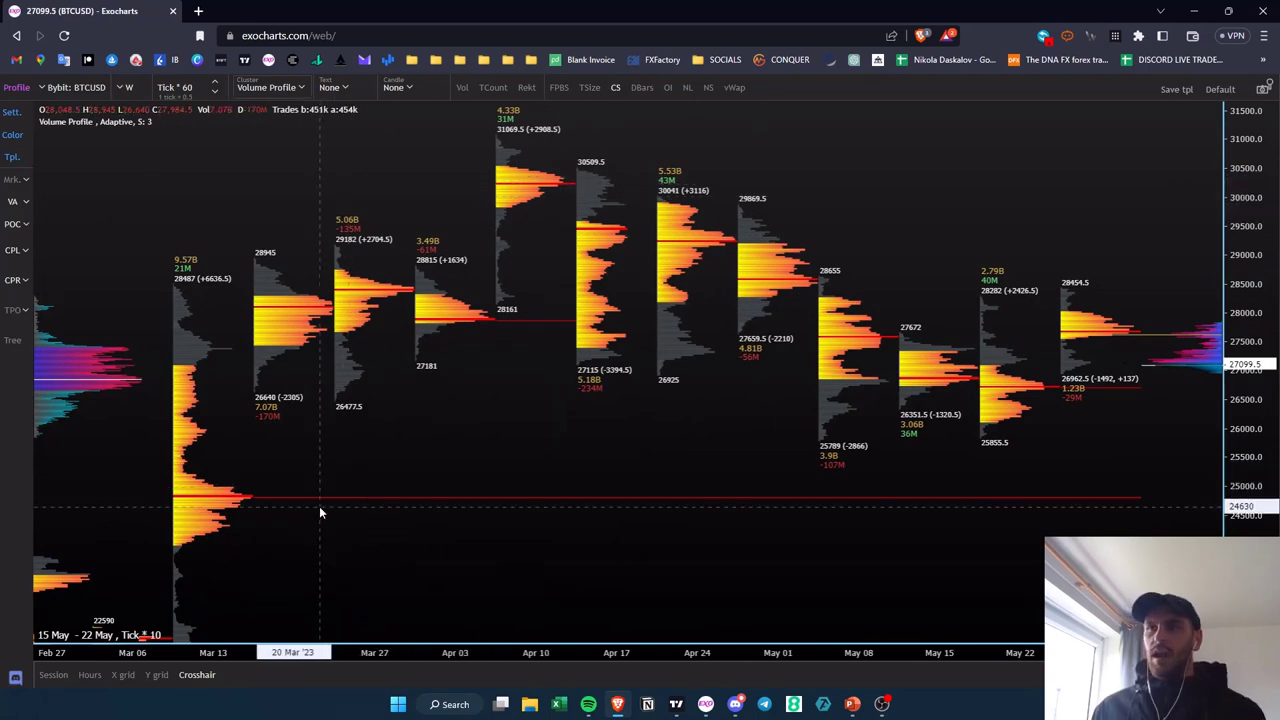
# Examine the weekly BTCUSD volume profiles and their POC lines from mid-March through late May.
pyautogui.scroll(3, 335, 492)
pyautogui.moveTo(400, 446); pyautogui.dragTo(531, 594)
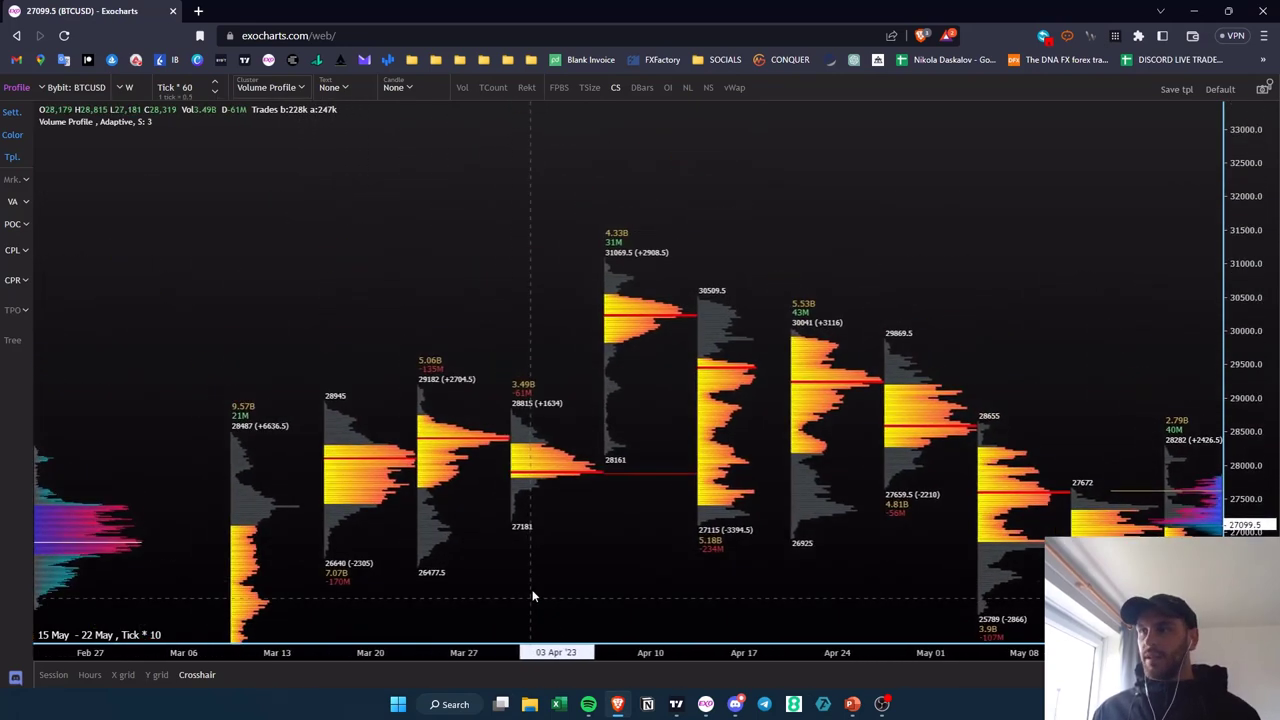
pyautogui.scroll(2, 628, 313)
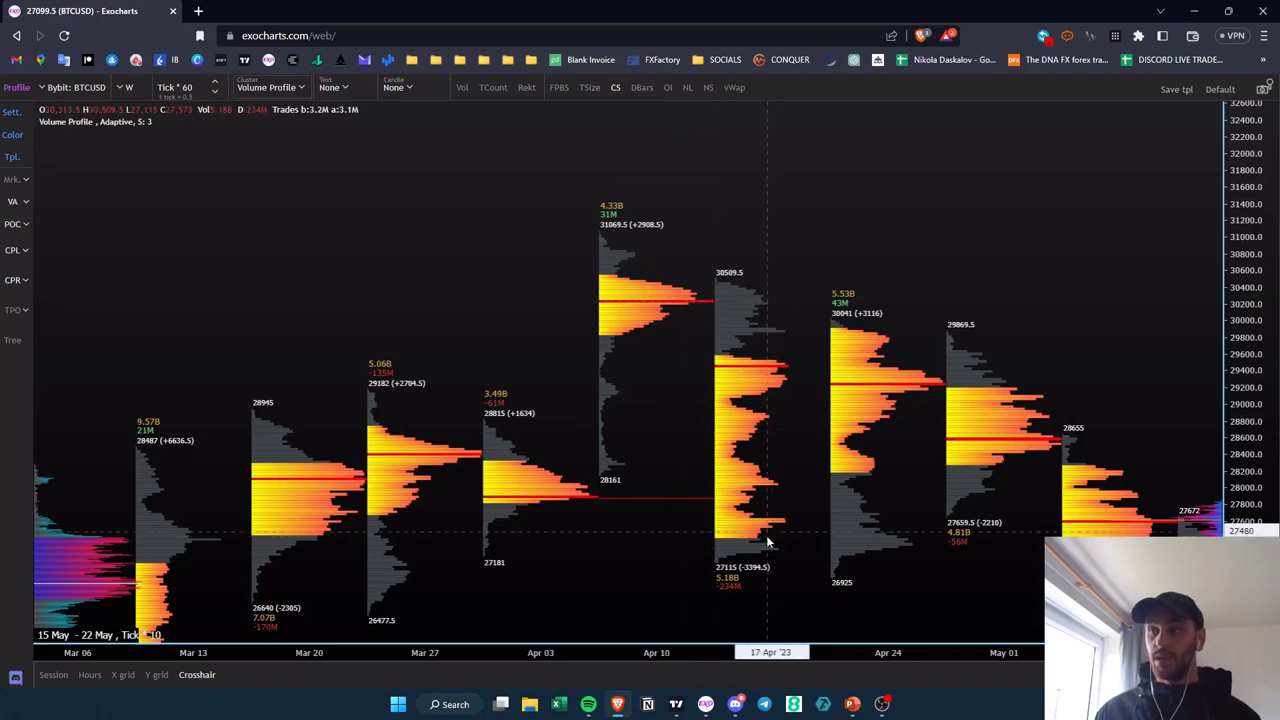
pyautogui.moveTo(768, 541); pyautogui.dragTo(552, 410)
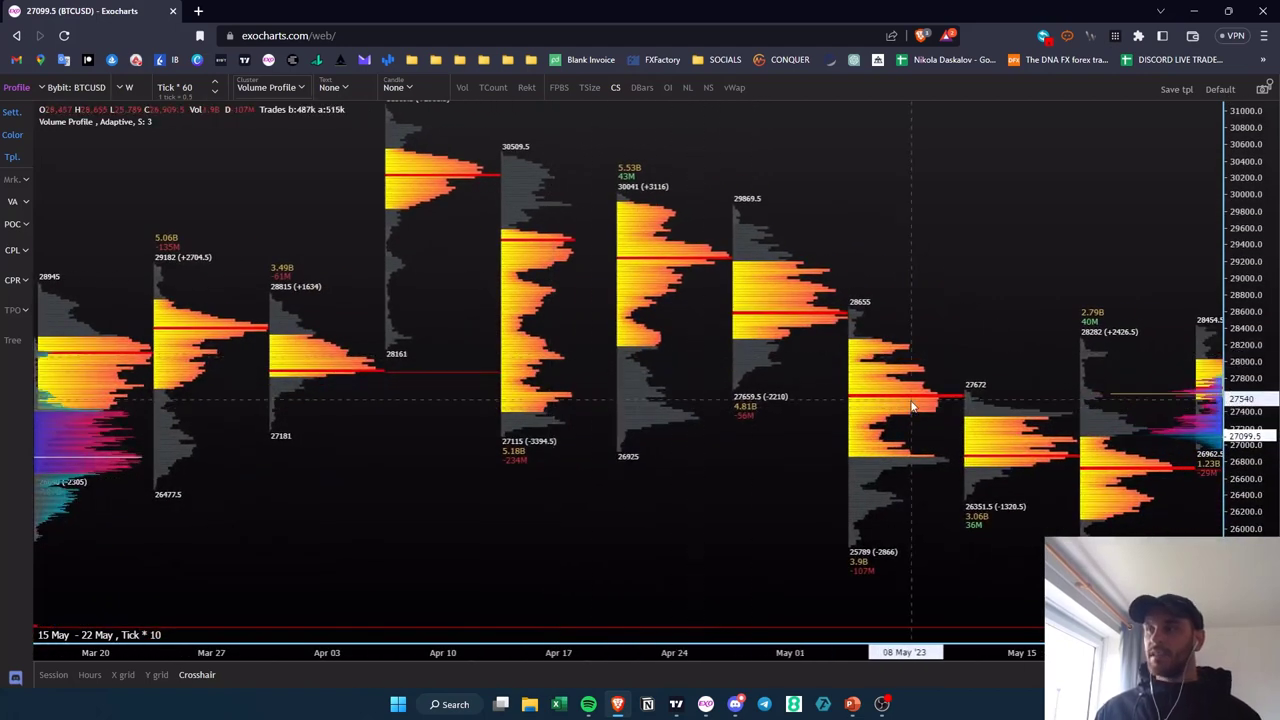
pyautogui.moveTo(886, 406); pyautogui.dragTo(747, 409)
pyautogui.scroll(3, 747, 409)
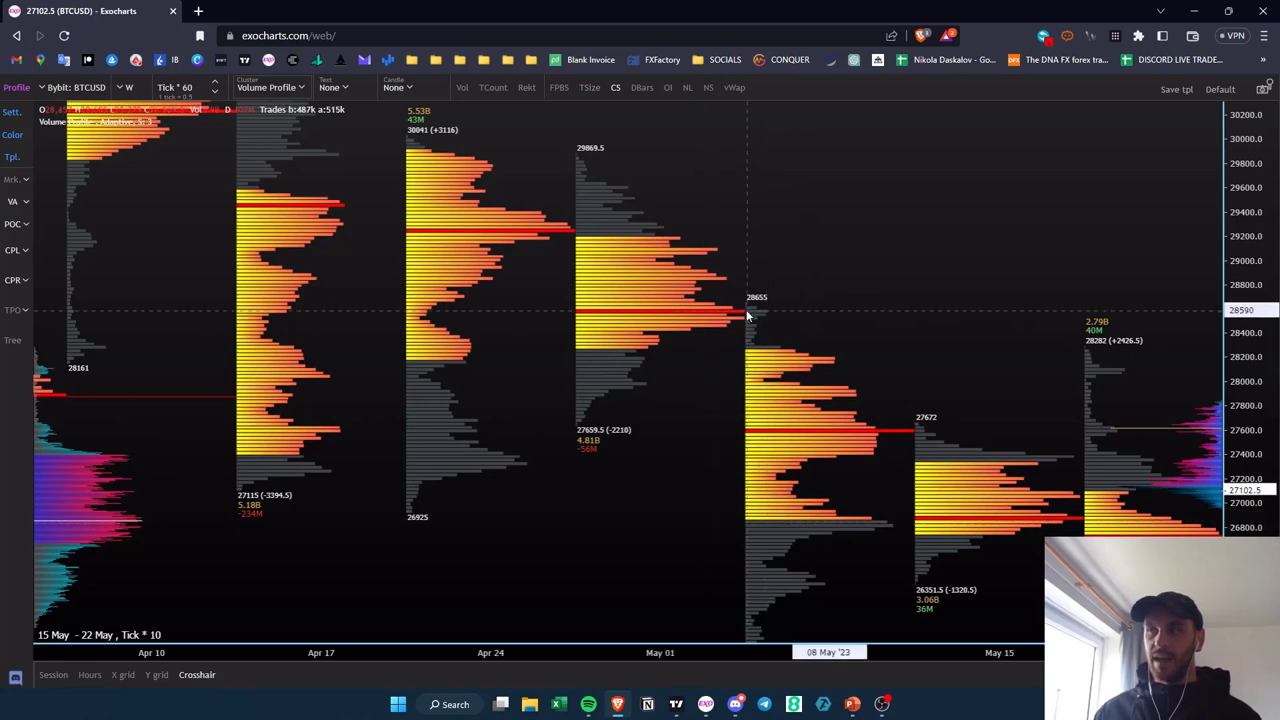
pyautogui.scroll(-2, 747, 316)
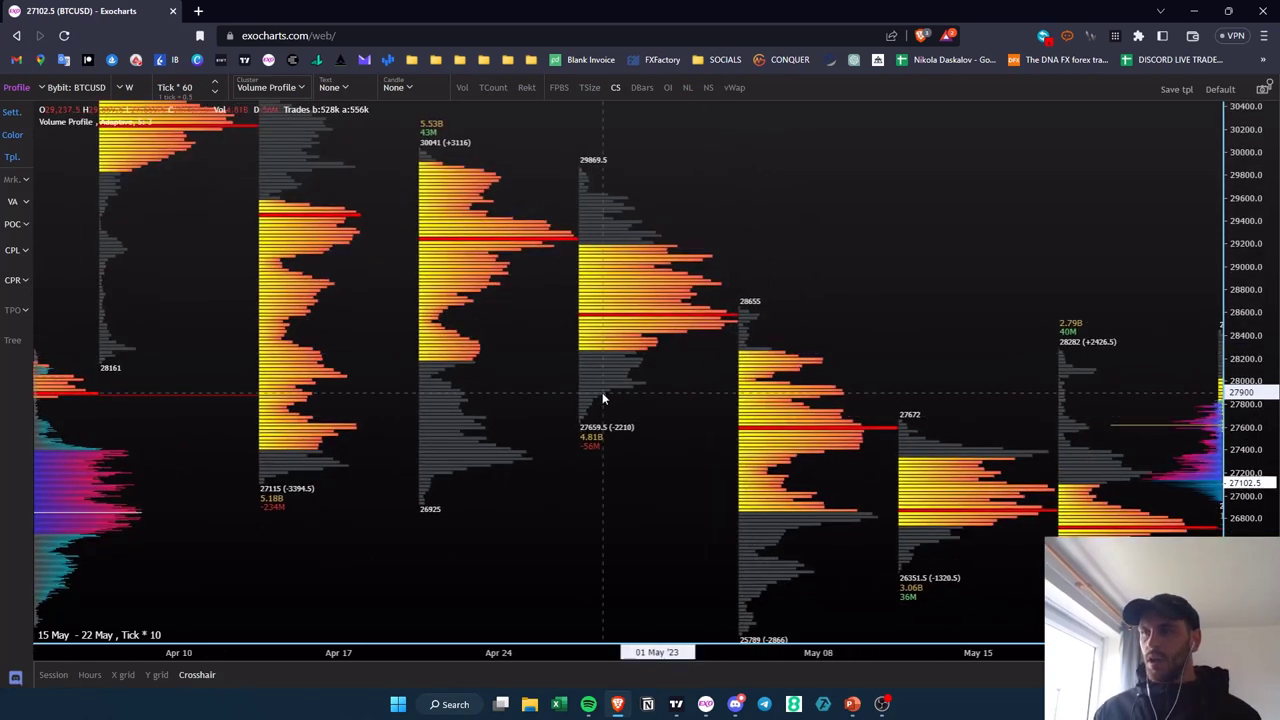
pyautogui.scroll(-1, 640, 410)
pyautogui.moveTo(667, 435); pyautogui.dragTo(593, 416)
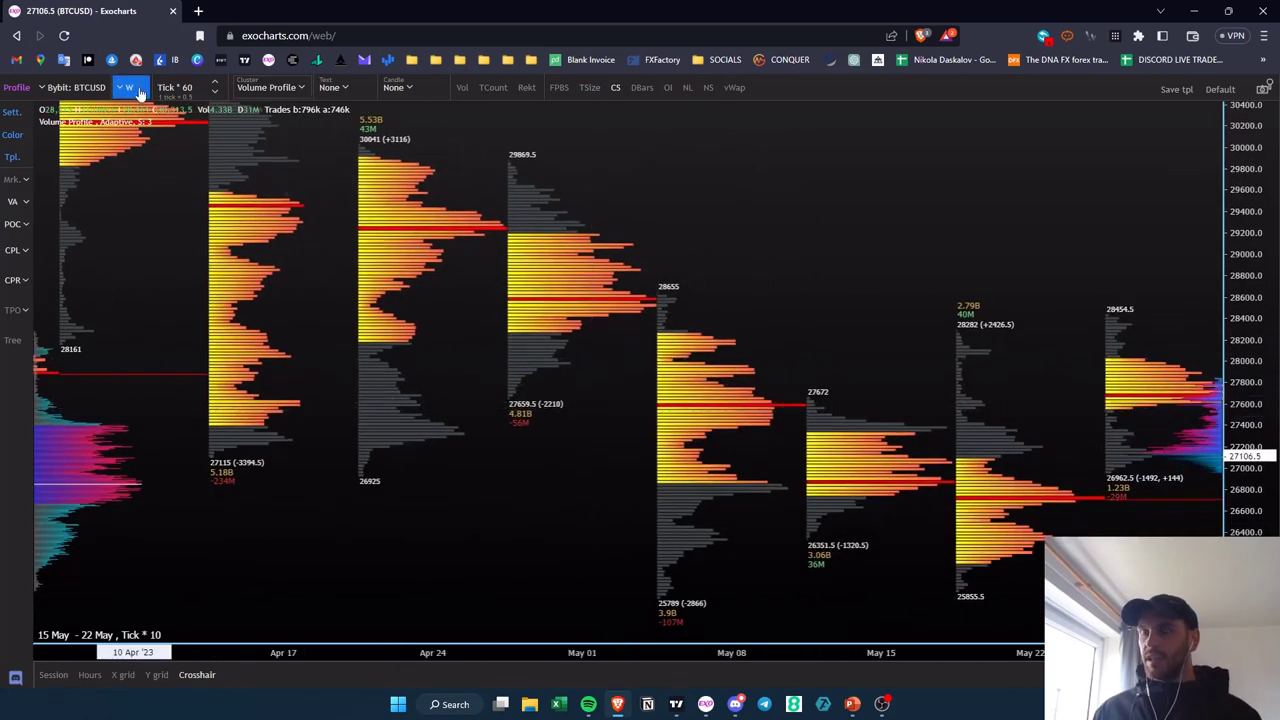
# Switch to Exocharts Pro and examine the naked POC lines on the daily BTCUSD volume profiles from mid-March through May.
pyautogui.click(715, 701)
pyautogui.moveTo(737, 383); pyautogui.dragTo(757, 484)
pyautogui.moveTo(686, 457); pyautogui.dragTo(798, 427)
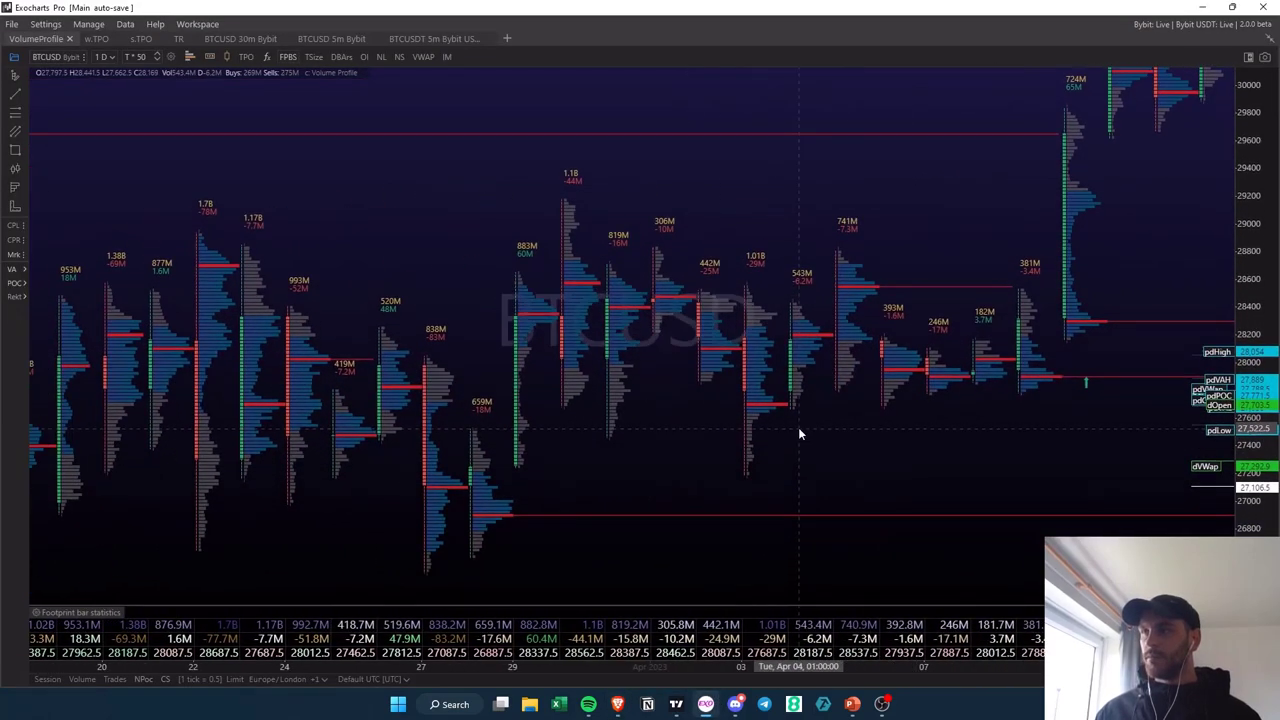
pyautogui.moveTo(683, 454); pyautogui.dragTo(774, 457)
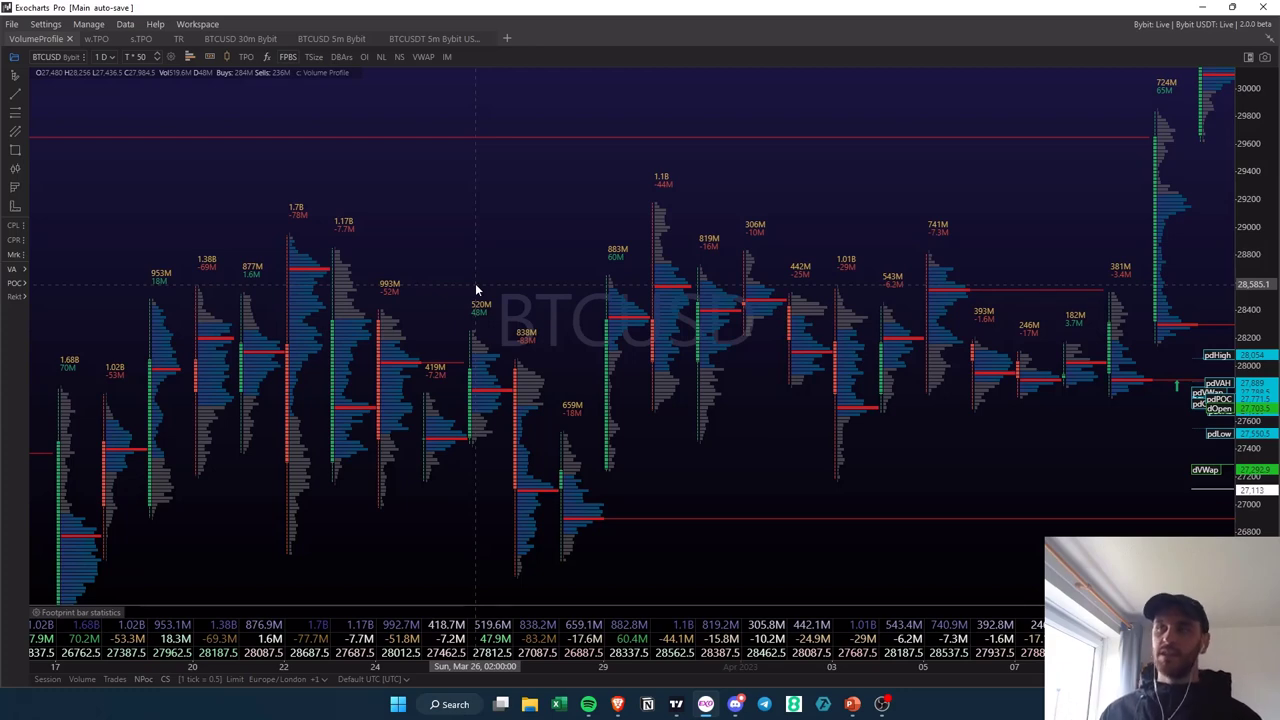
pyautogui.moveTo(809, 405); pyautogui.dragTo(748, 437)
pyautogui.moveTo(869, 415); pyautogui.dragTo(557, 414)
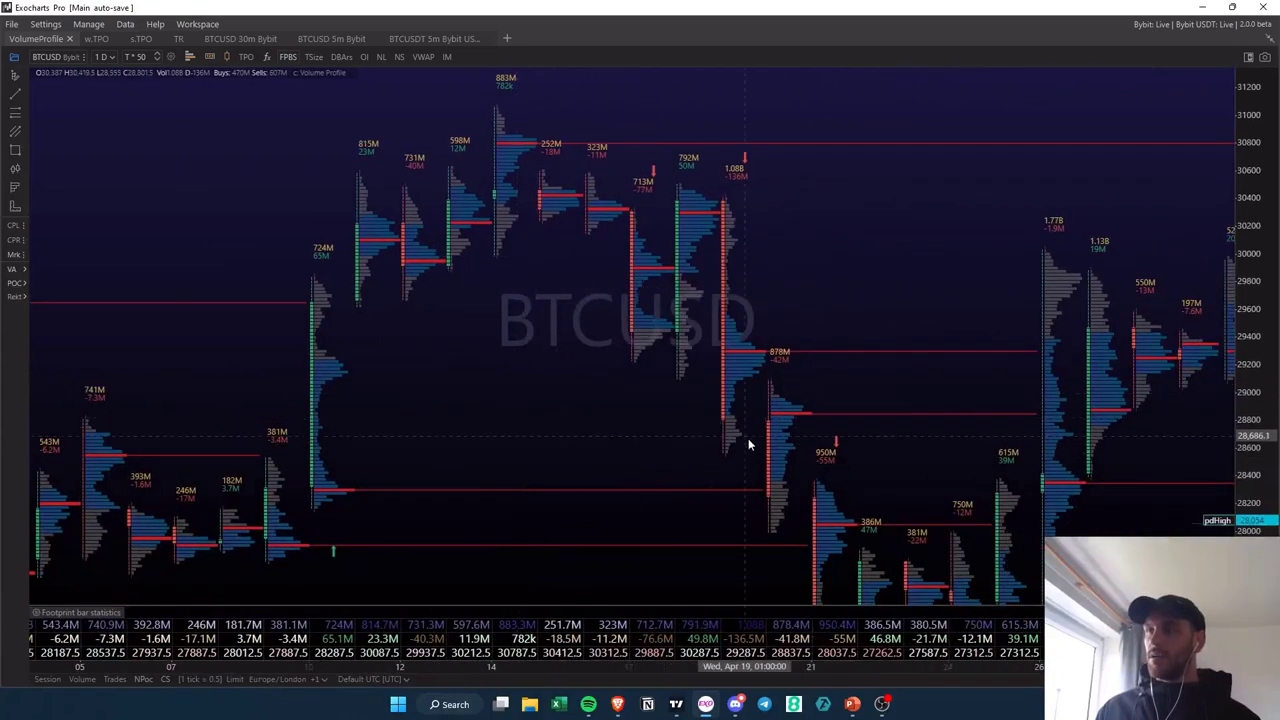
pyautogui.moveTo(600, 477); pyautogui.dragTo(457, 255)
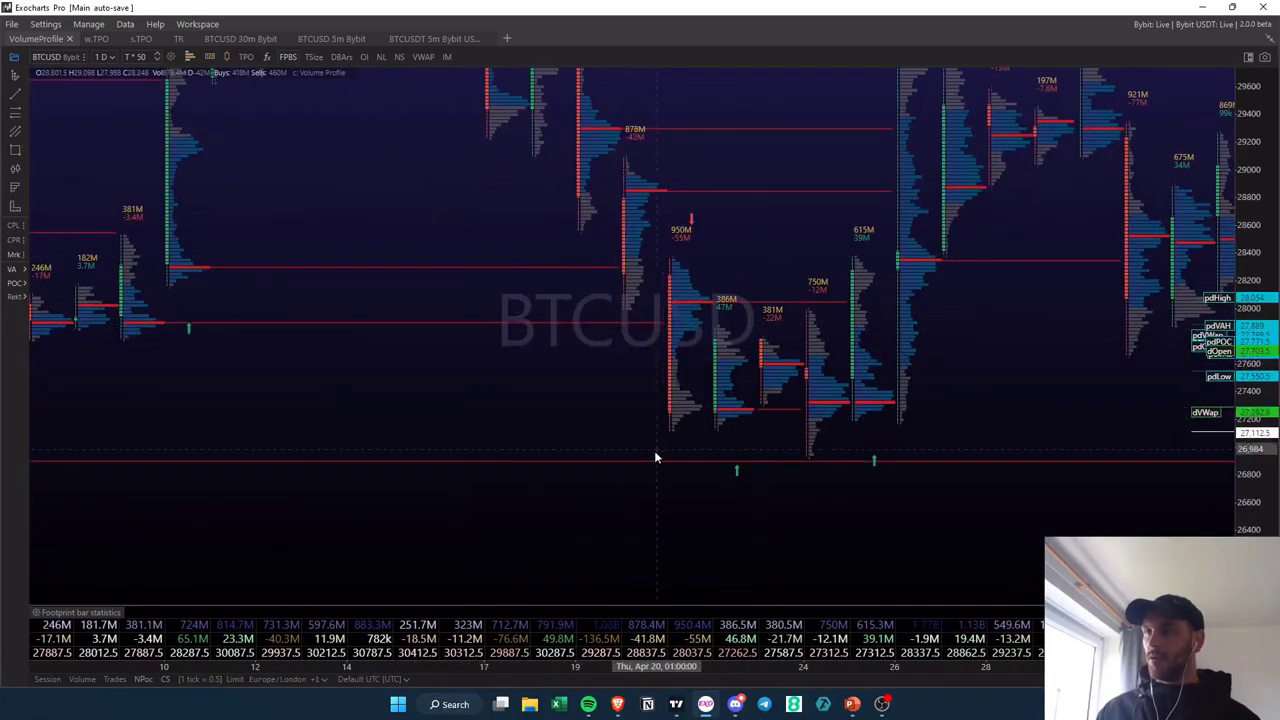
pyautogui.scroll(-4, 689, 481)
pyautogui.moveTo(1216, 404); pyautogui.dragTo(604, 411)
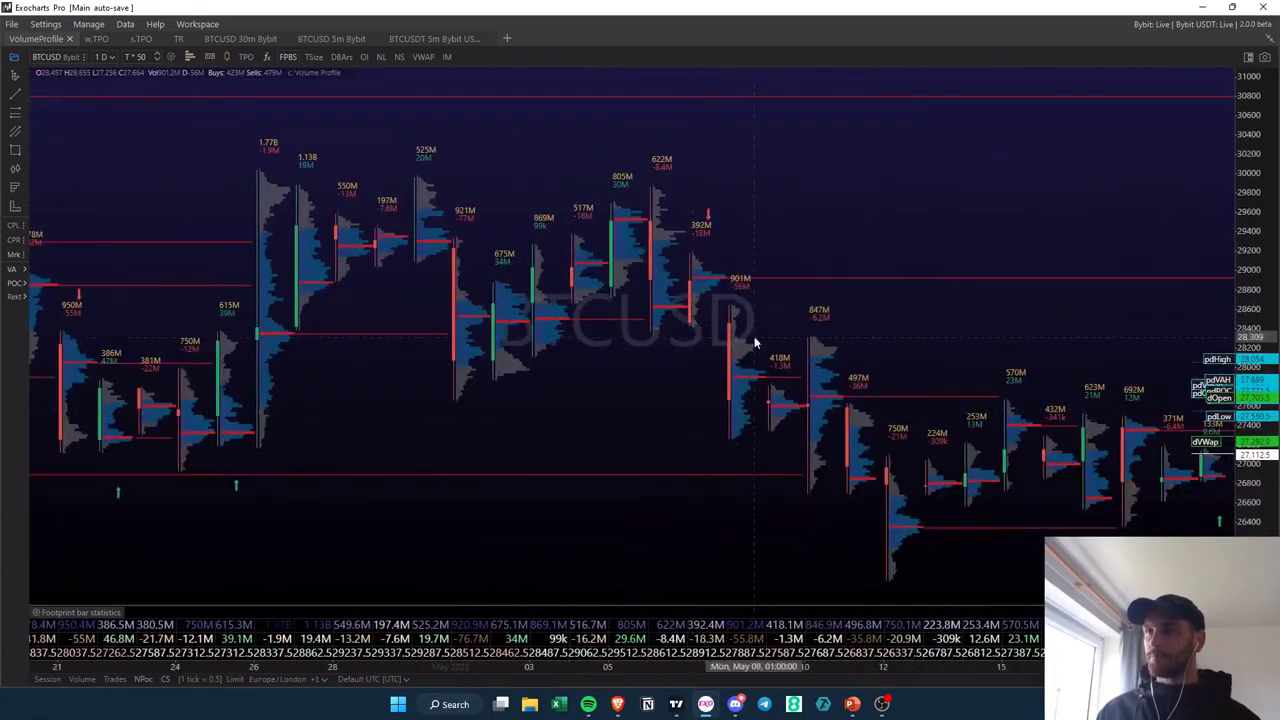
# Open the w.TPO workspace and examine the weekly TPO profiles and POC levels from late April through May.
pyautogui.click(96, 39)
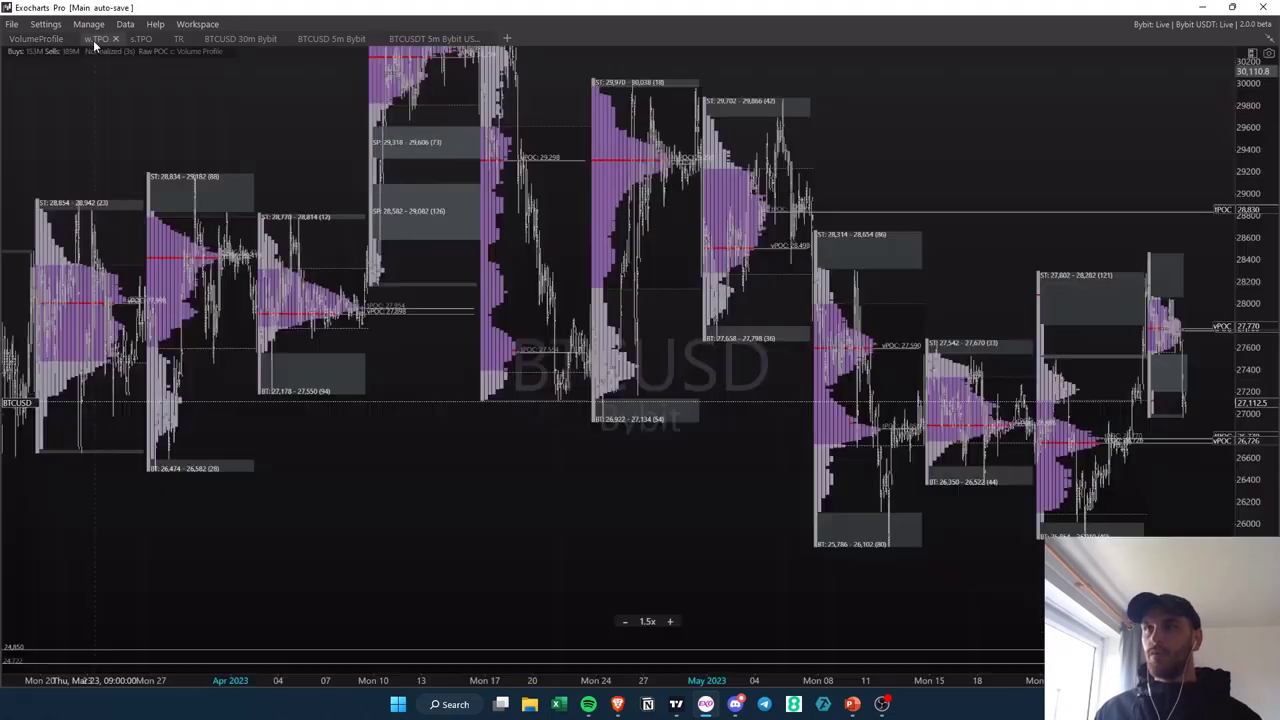
pyautogui.scroll(2, 486, 214)
pyautogui.moveTo(412, 224); pyautogui.dragTo(806, 355)
pyautogui.moveTo(689, 369); pyautogui.dragTo(634, 332)
pyautogui.moveTo(925, 442); pyautogui.dragTo(486, 372)
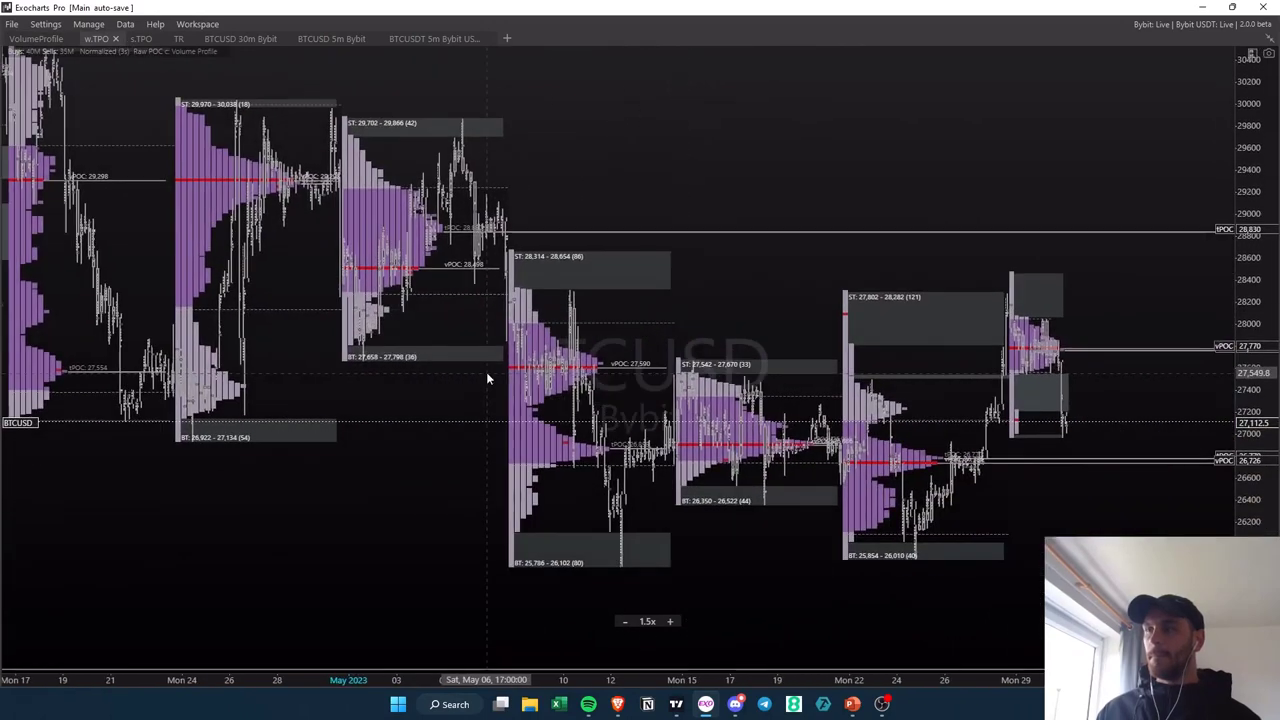
# Leave Exocharts Pro for the presentation and advance to the "Naked Session POC's" slide.
pyautogui.click(709, 704)
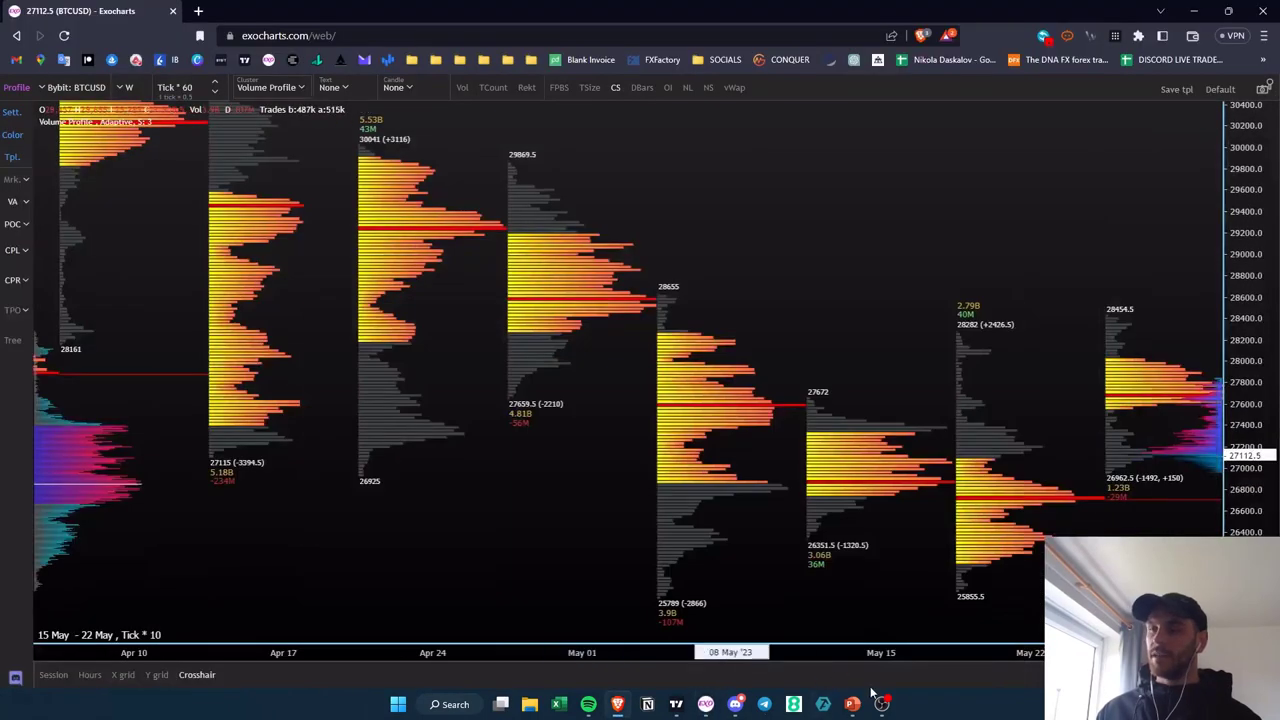
pyautogui.moveTo(889, 517); pyautogui.dragTo(686, 477)
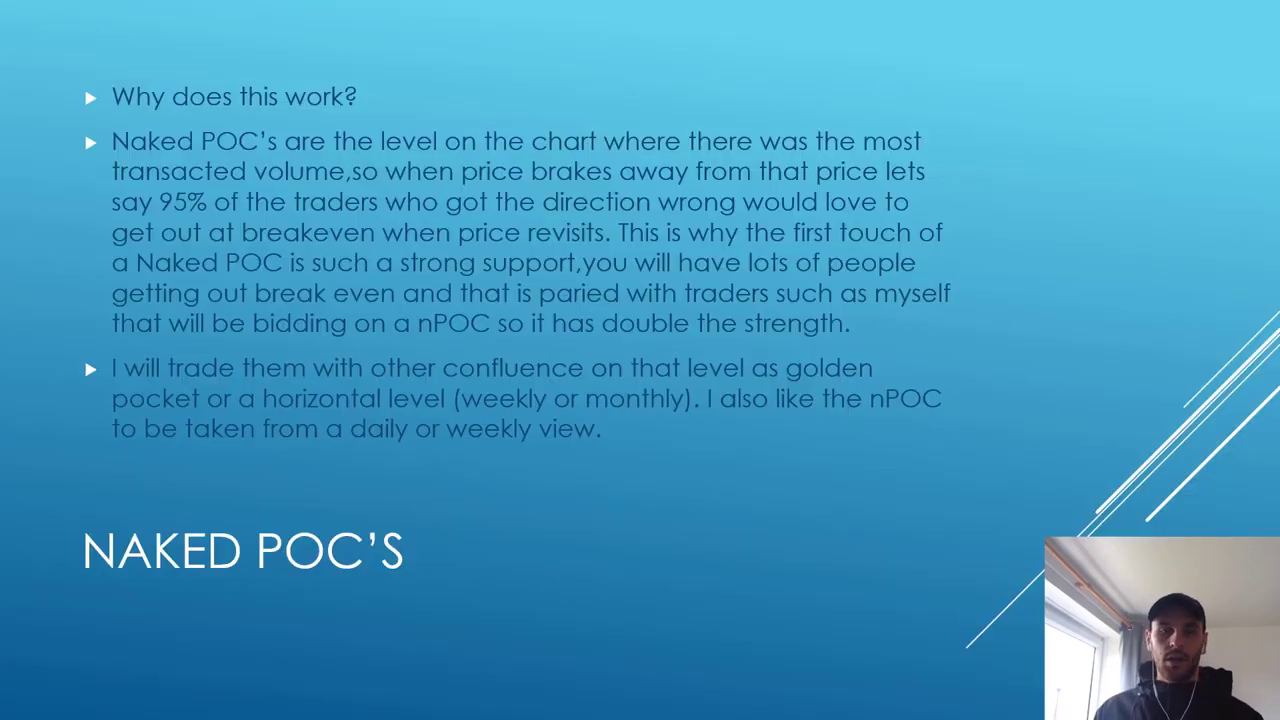
pyautogui.press('Right')
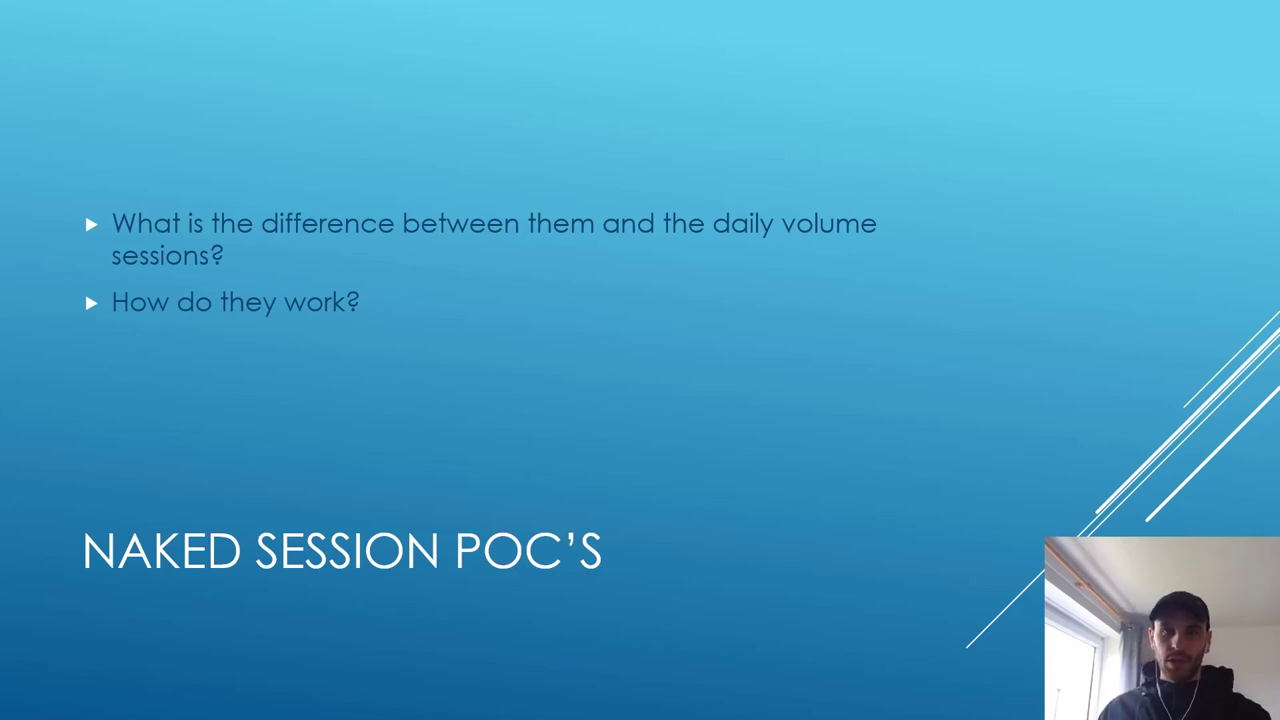
# Return to Exocharts Pro and open the s.TPO workspace at the BTCUSD session profiles of 24 to 27 March.
pyautogui.hotkey('alt', 'Tab')
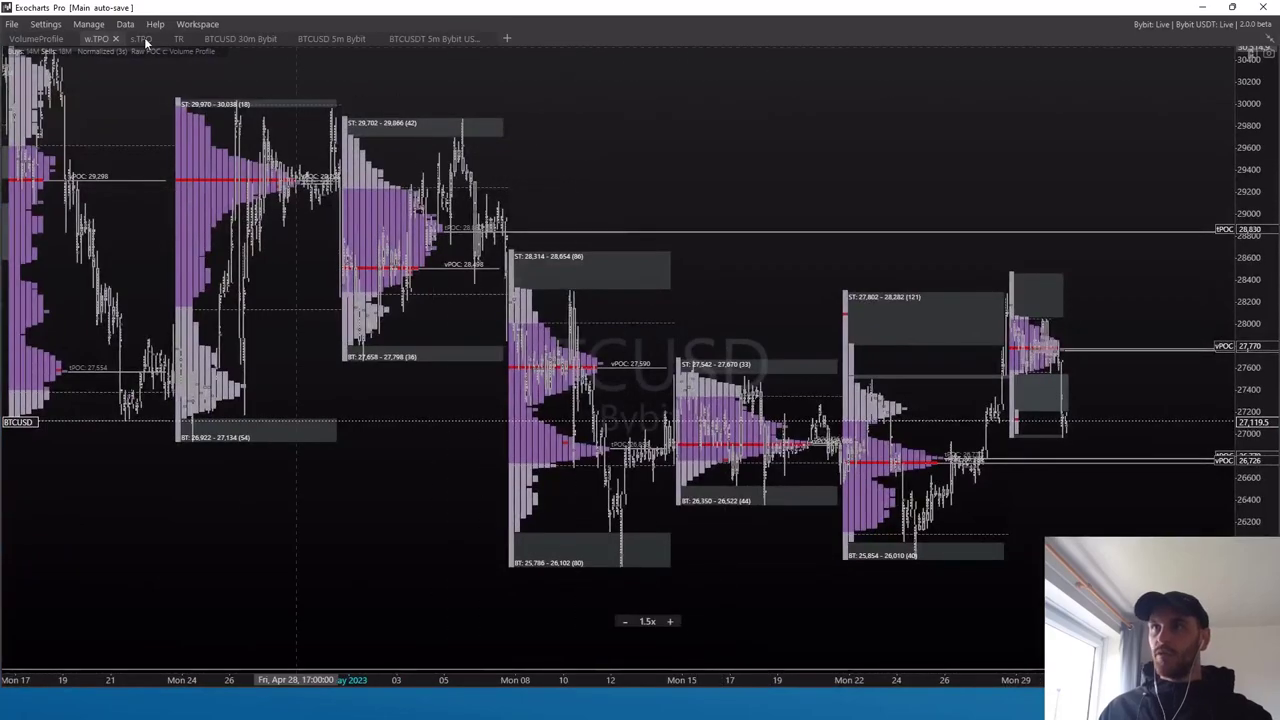
pyautogui.click(142, 38)
pyautogui.scroll(-5, 471, 420)
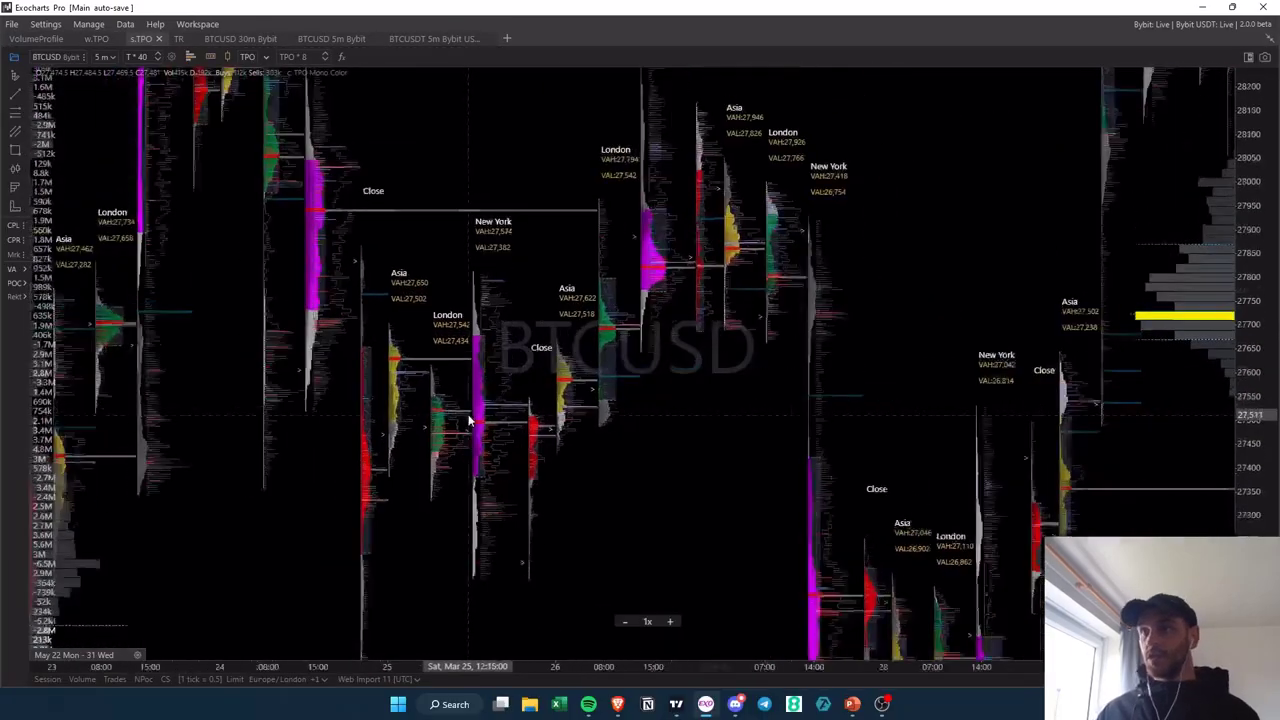
pyautogui.scroll(3, 590, 365)
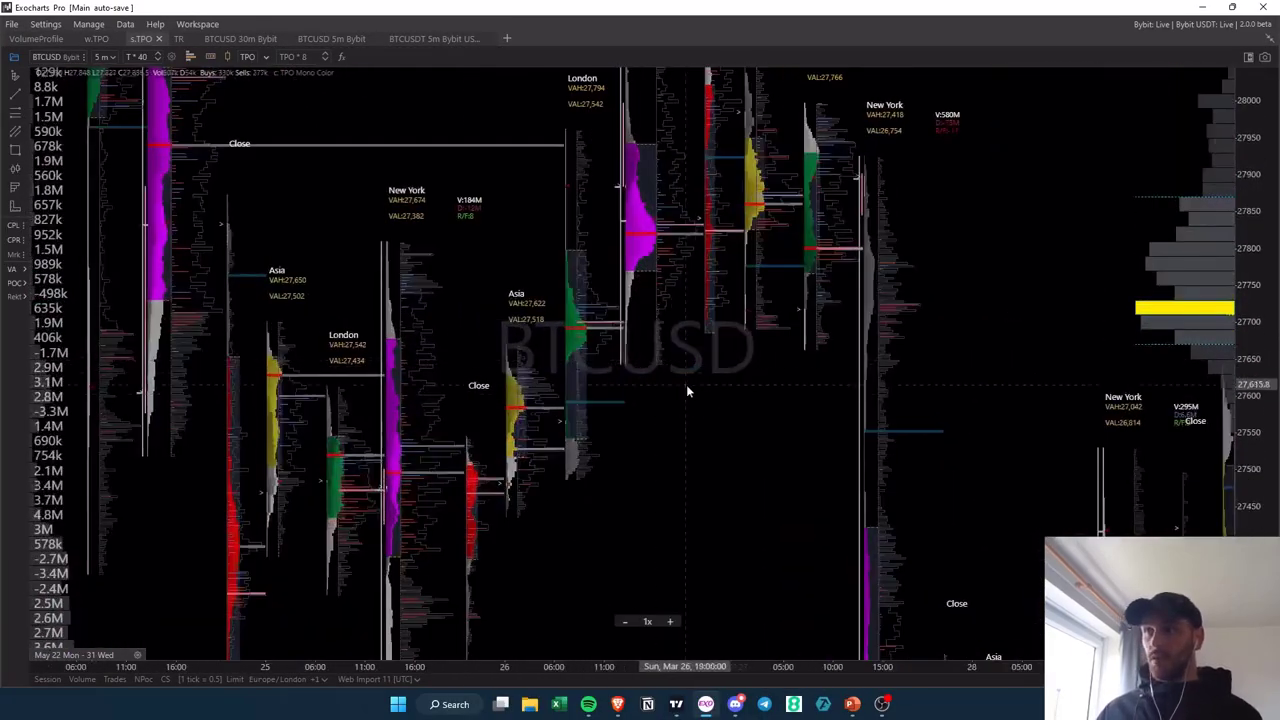
pyautogui.moveTo(1243, 331); pyautogui.dragTo(1232, 545)
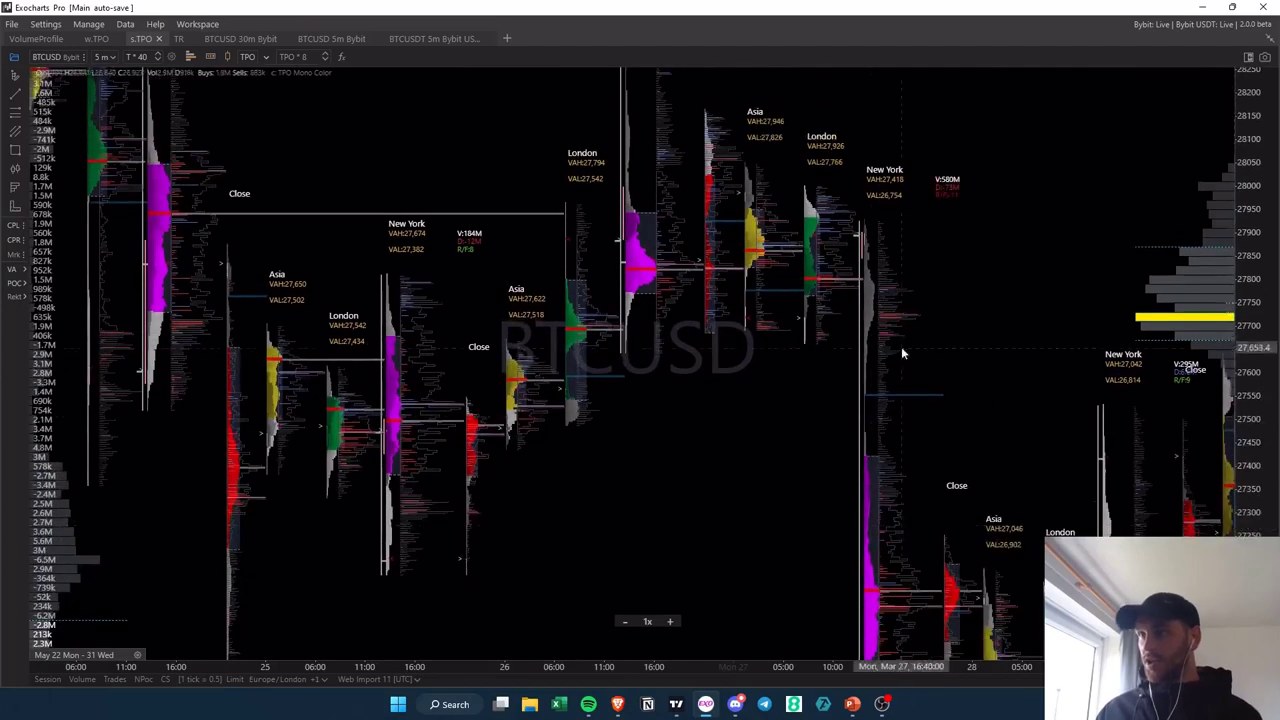
pyautogui.moveTo(938, 187); pyautogui.dragTo(959, 313)
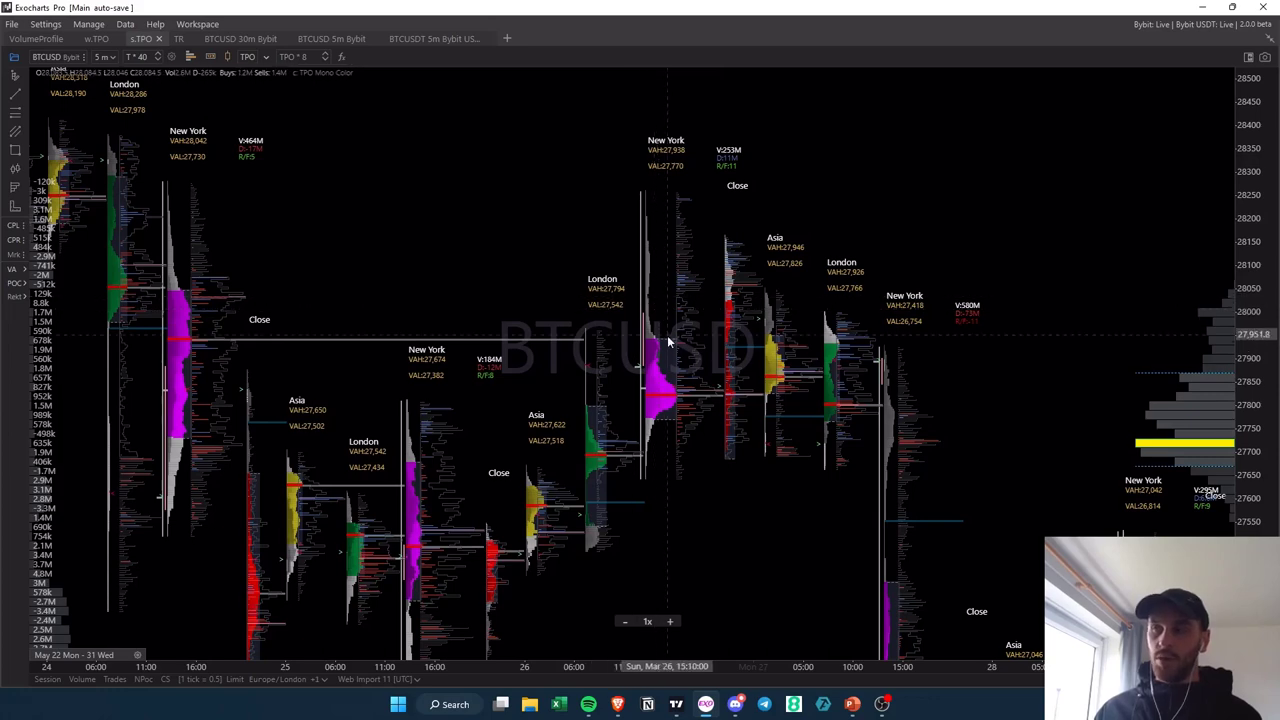
# Inspect the POCs of the New York, Close, Asia and London sessions close up from 26 to 28 March.
pyautogui.scroll(2, 647, 395)
pyautogui.scroll(2, 647, 394)
pyautogui.scroll(-1, 647, 394)
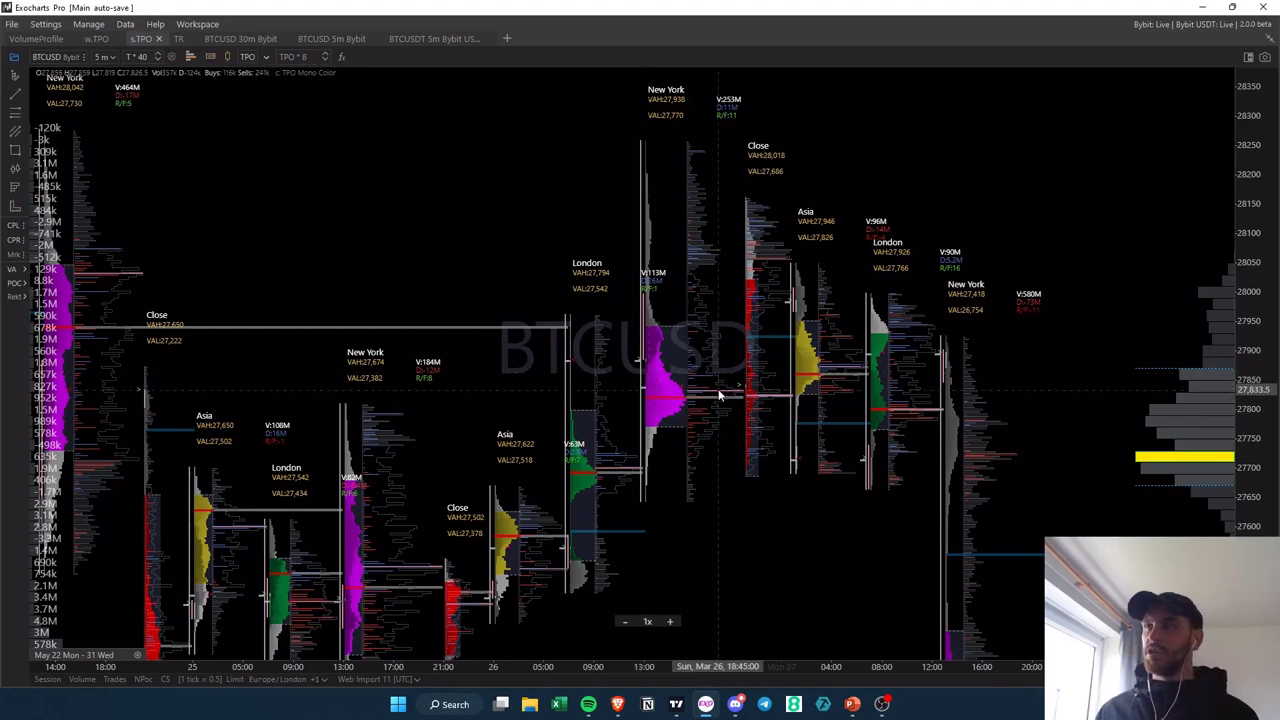
pyautogui.scroll(2, 768, 278)
pyautogui.moveTo(948, 226); pyautogui.dragTo(712, 201)
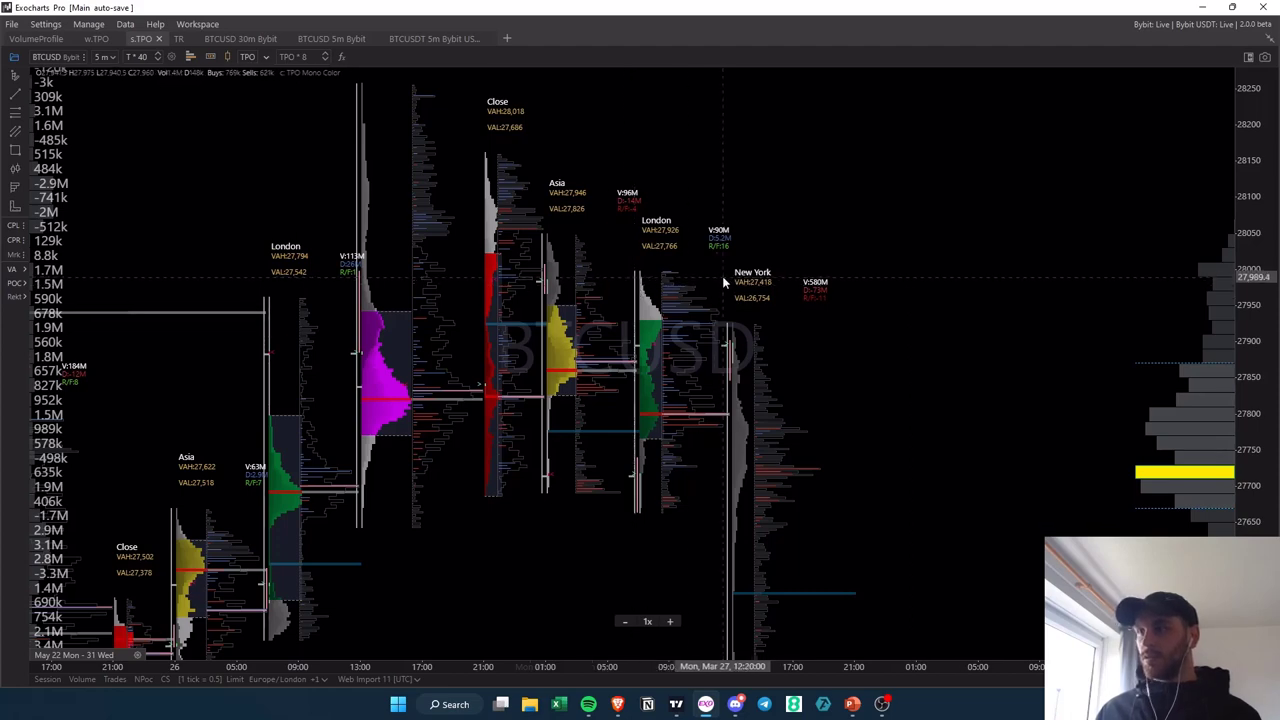
pyautogui.moveTo(746, 392); pyautogui.dragTo(681, 112)
pyautogui.moveTo(711, 365); pyautogui.dragTo(654, 72)
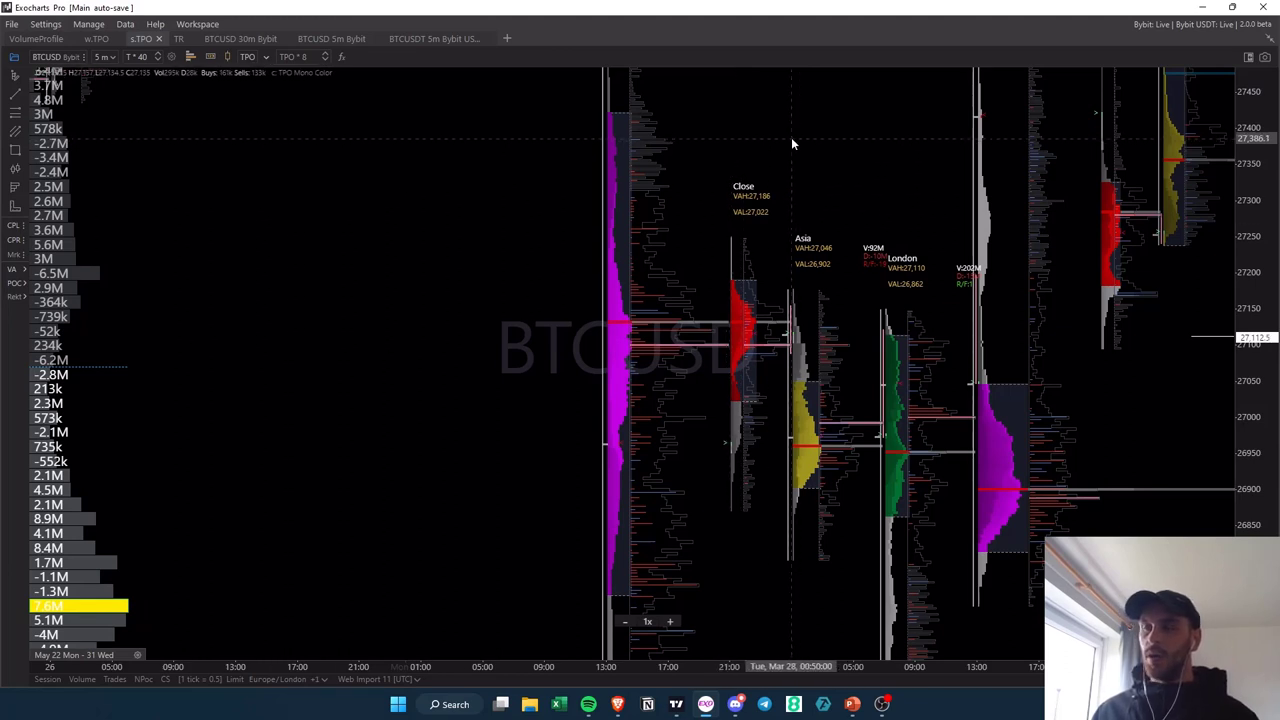
# Survey the naked session POC lines extending across the chart from mid-March to late March.
pyautogui.scroll(-6, 755, 207)
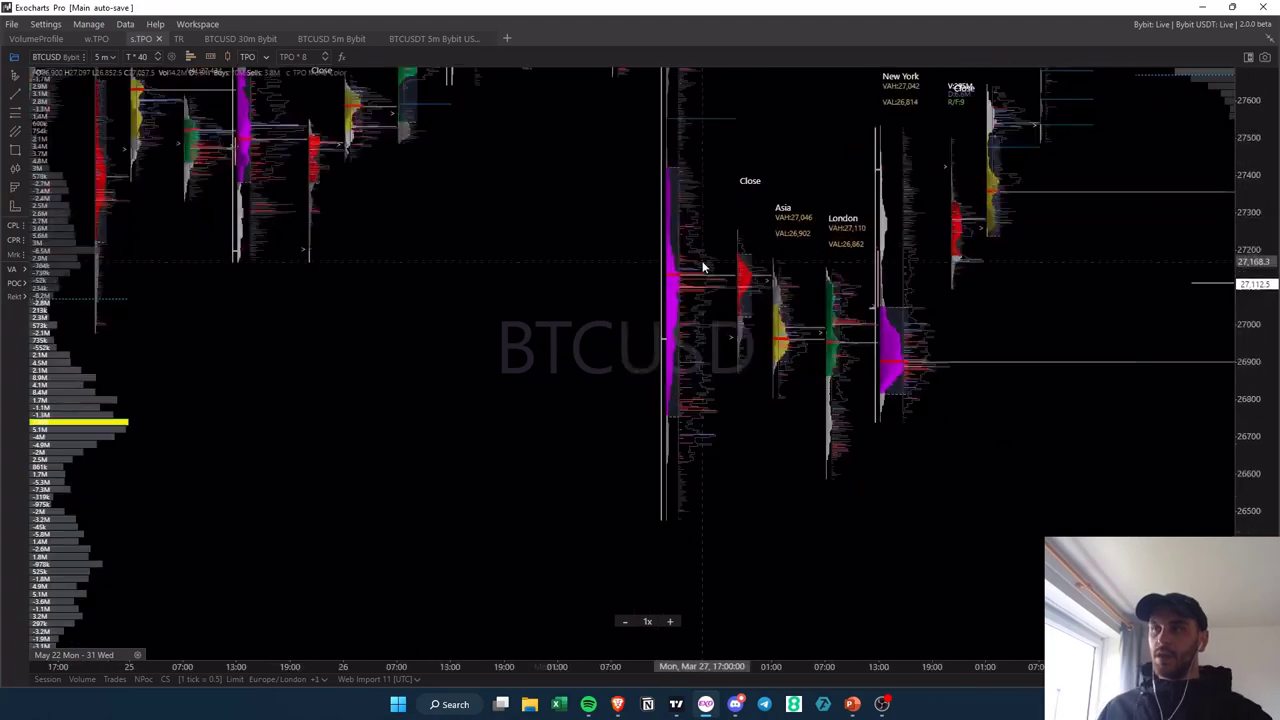
pyautogui.scroll(-8, 535, 298)
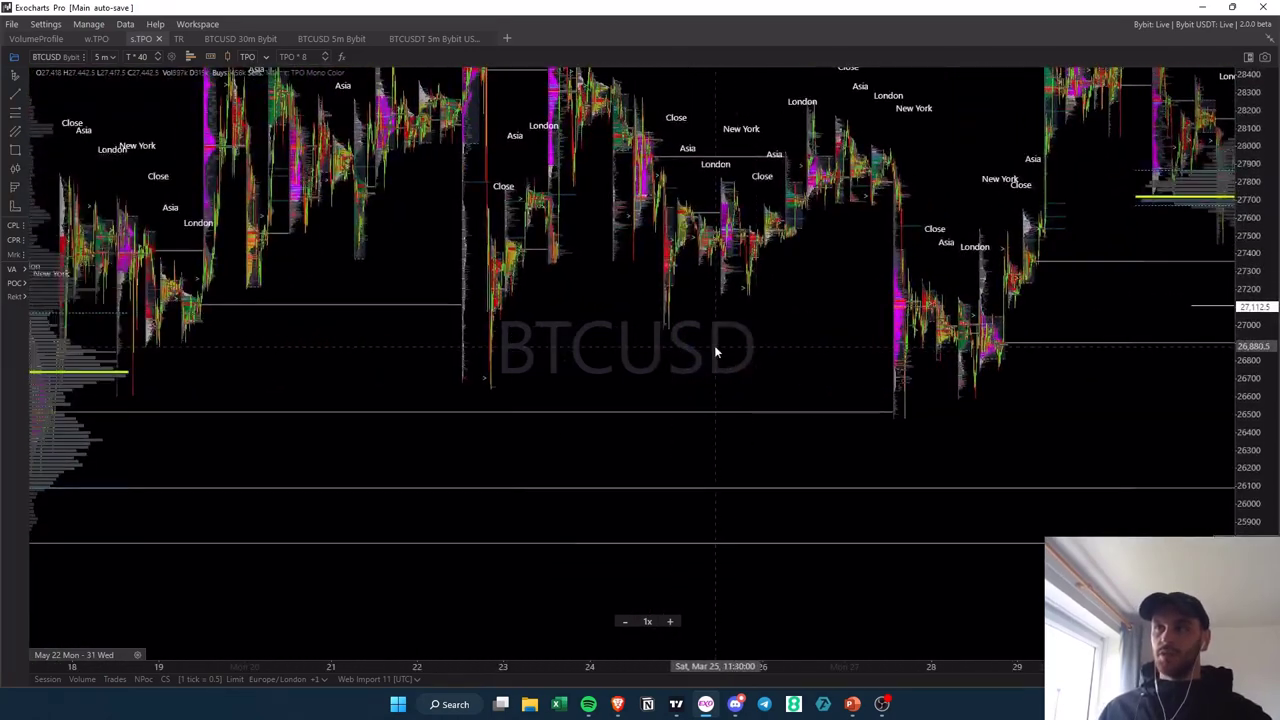
pyautogui.moveTo(527, 506); pyautogui.dragTo(800, 490)
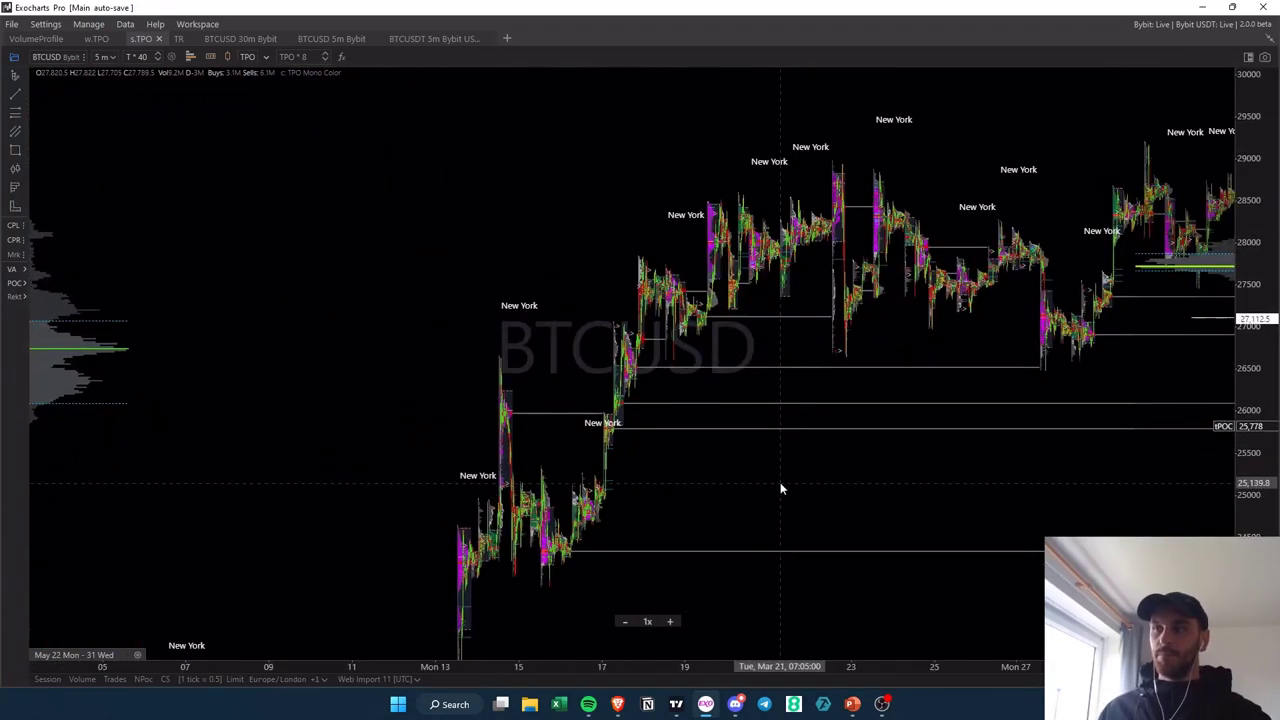
pyautogui.scroll(3, 672, 464)
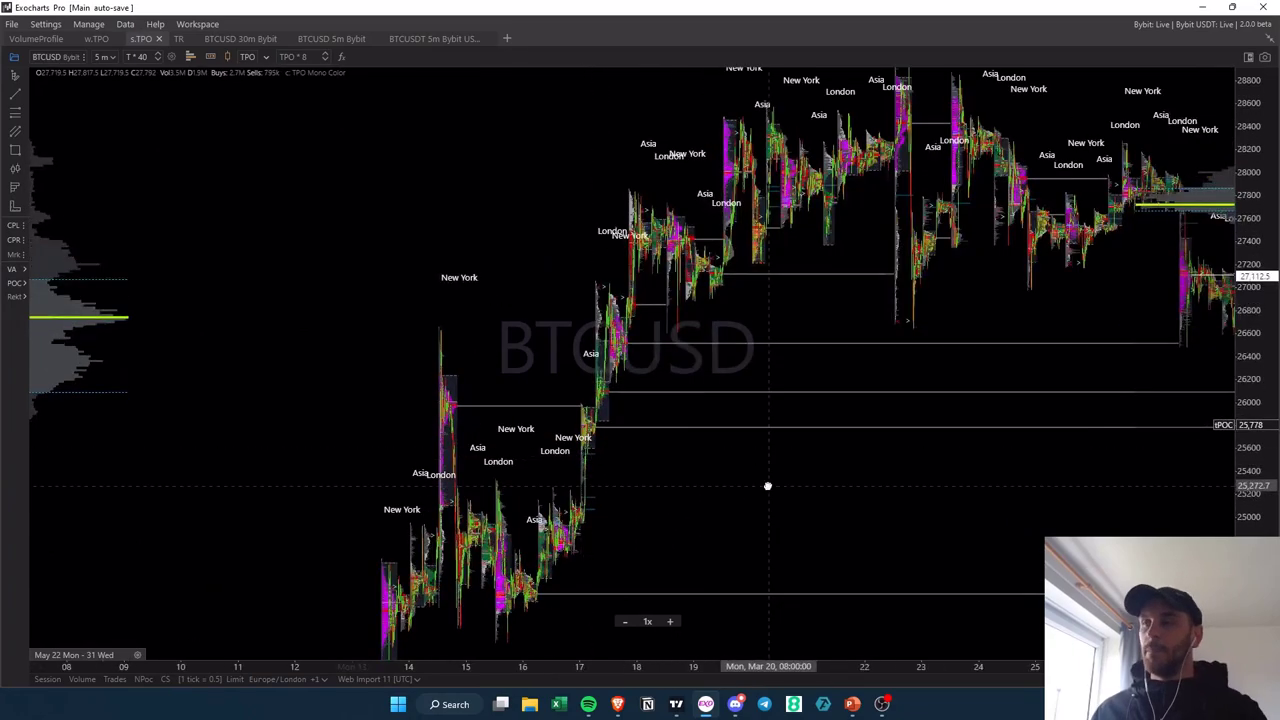
pyautogui.moveTo(828, 490); pyautogui.dragTo(421, 484)
pyautogui.moveTo(640, 390); pyautogui.dragTo(803, 657)
pyautogui.scroll(3, 711, 503)
pyautogui.moveTo(711, 506); pyautogui.dragTo(840, 403)
pyautogui.scroll(1, 767, 448)
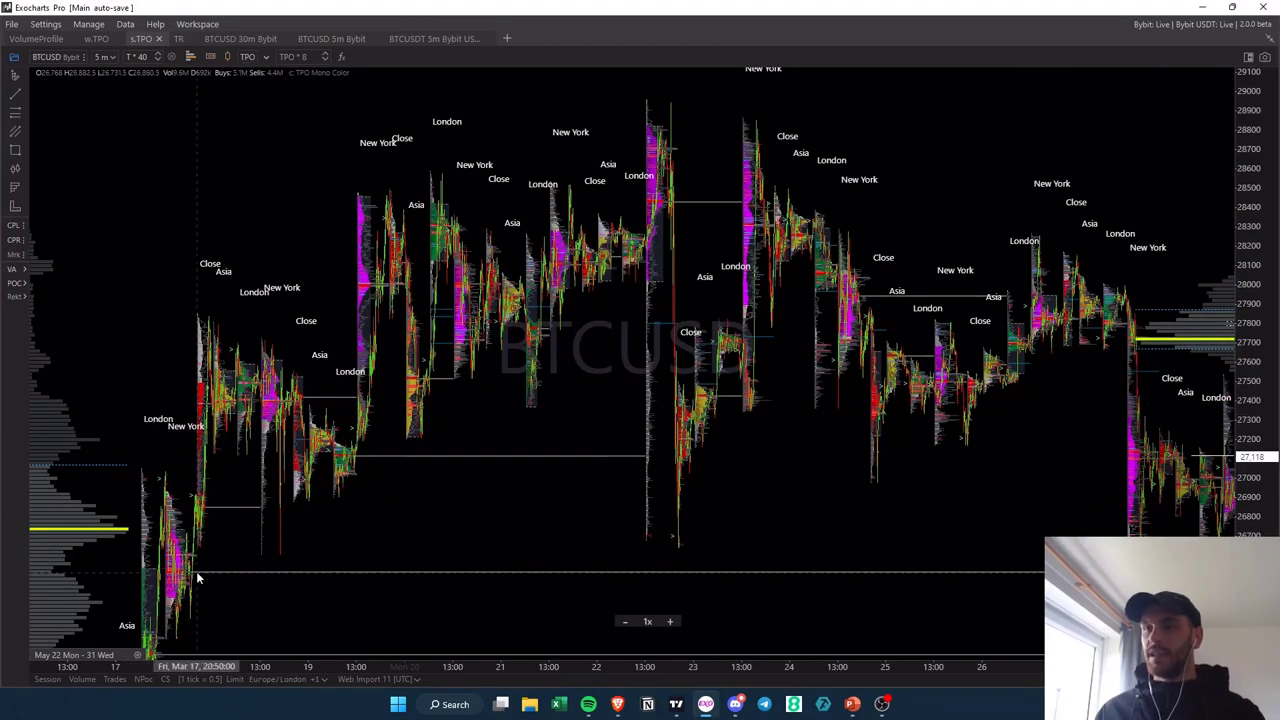
# Trace the session POC lines starting on 17 March and 29 March to where price revisits them.
pyautogui.moveTo(150, 572); pyautogui.dragTo(96, 568)
pyautogui.moveTo(1029, 566); pyautogui.dragTo(934, 571)
pyautogui.hscroll(10, 866, 546)
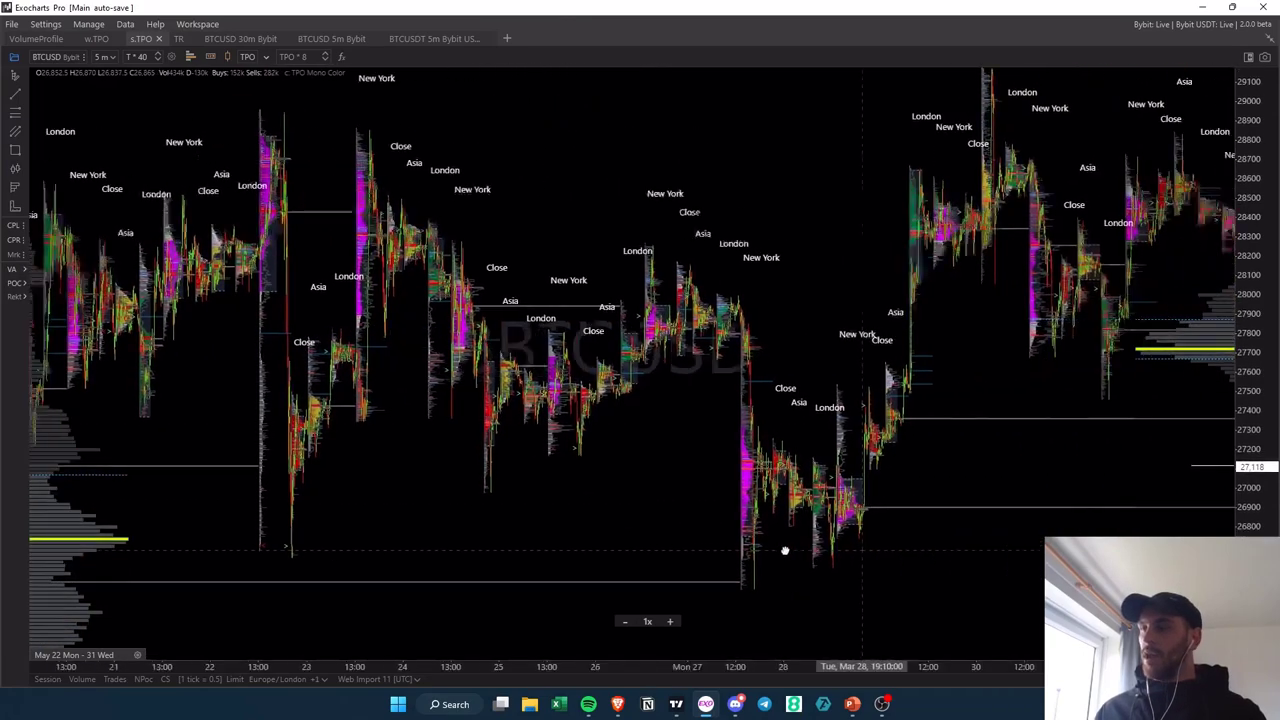
pyautogui.hscroll(10, 852, 487)
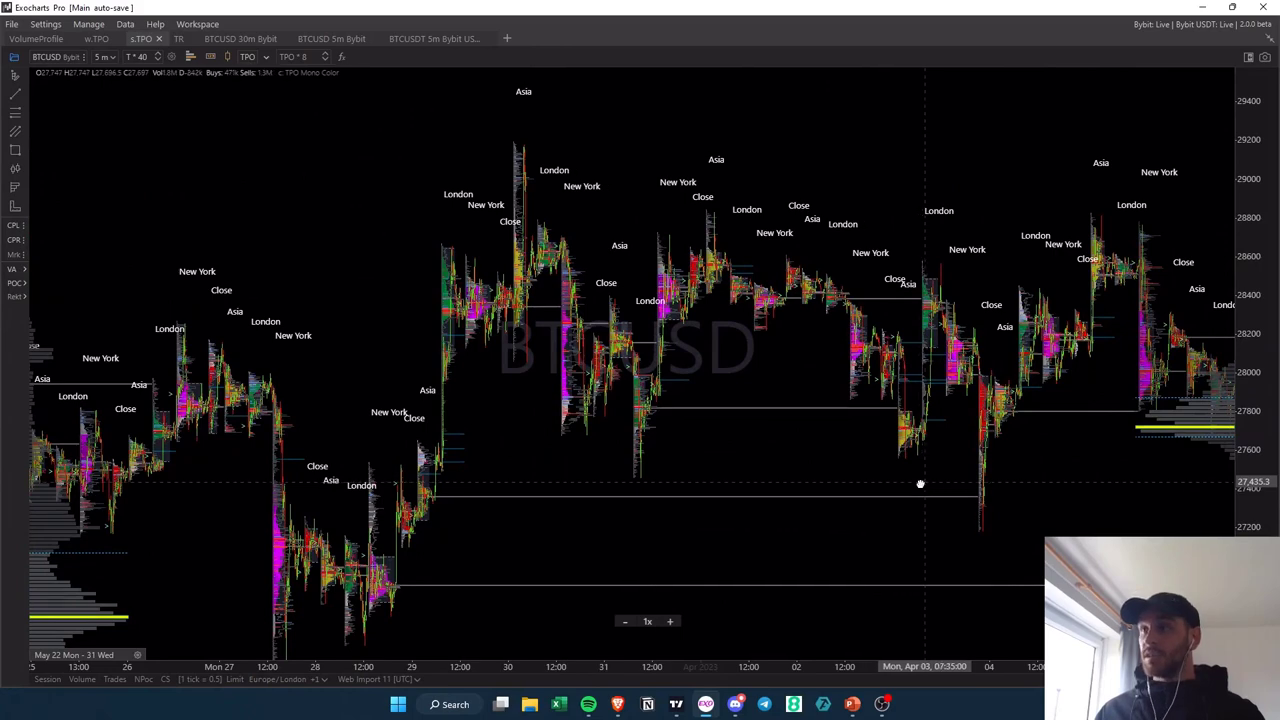
pyautogui.moveTo(920, 480); pyautogui.dragTo(806, 460)
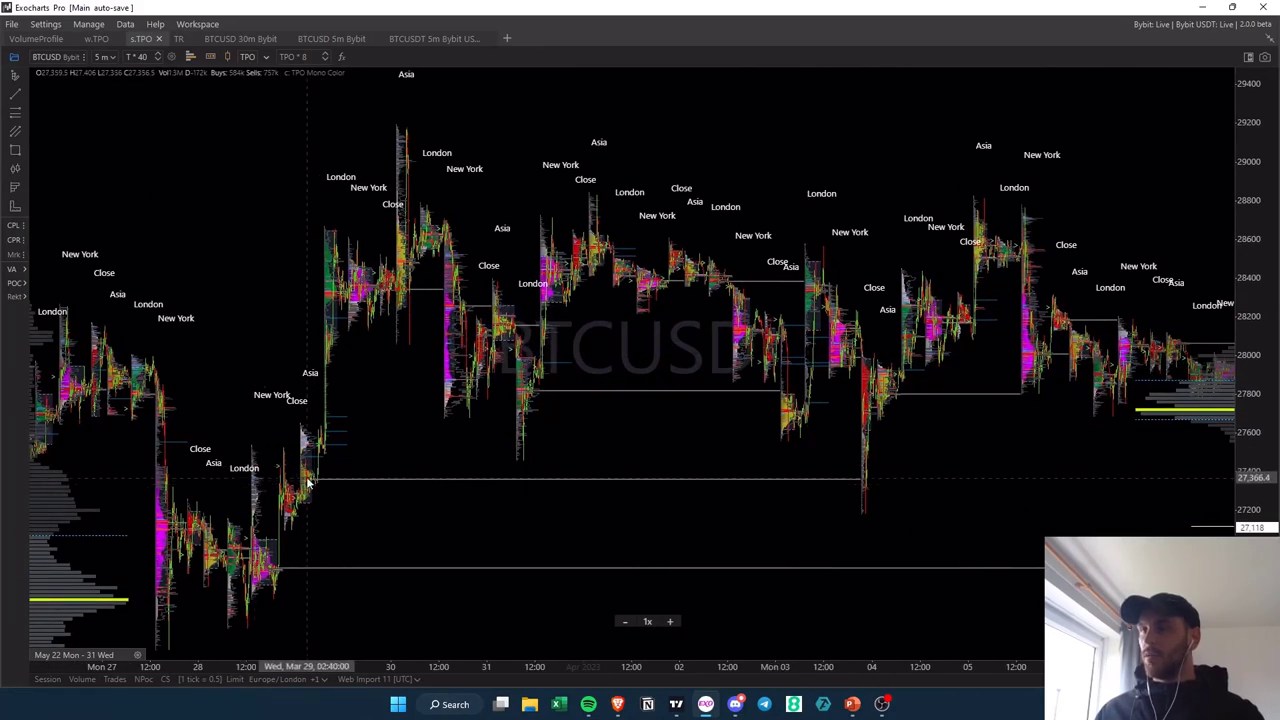
# Inspect the 4 April Asia session POC line up to the 5 April New York session close up.
pyautogui.moveTo(1005, 257); pyautogui.dragTo(680, 266)
pyautogui.scroll(2, 733, 381)
pyautogui.scroll(3, 733, 383)
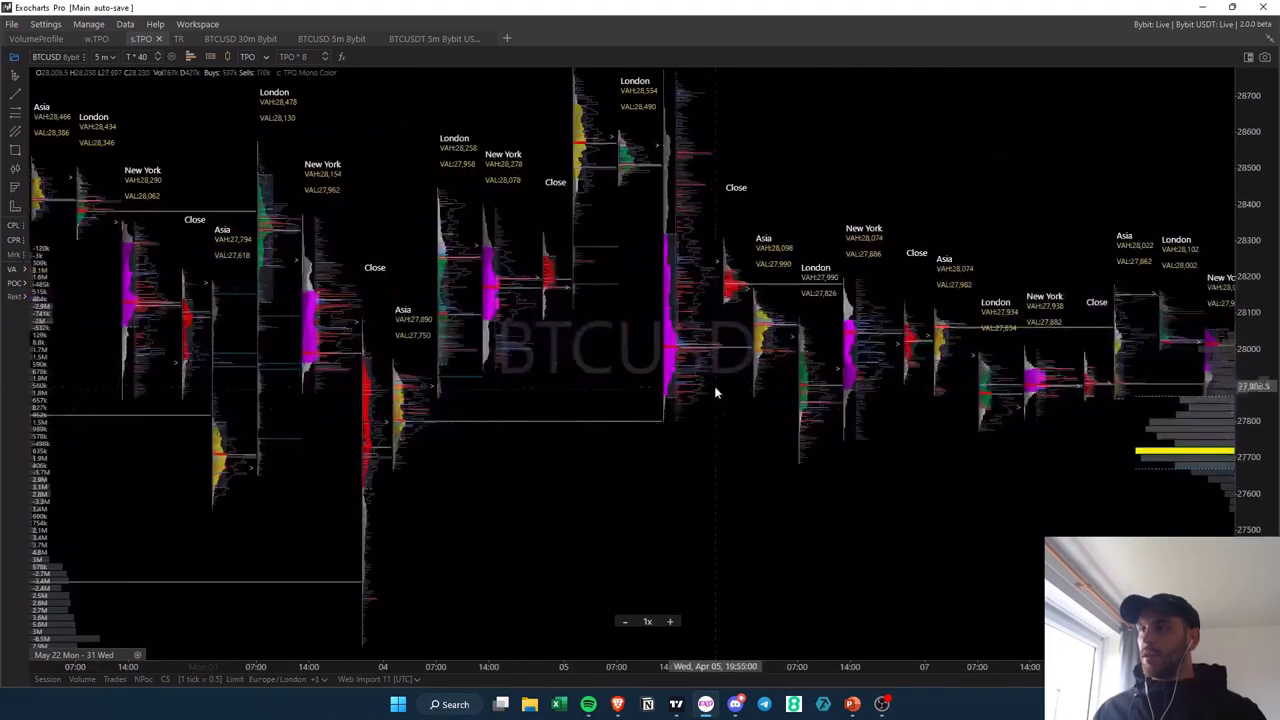
pyautogui.moveTo(669, 423); pyautogui.dragTo(674, 509)
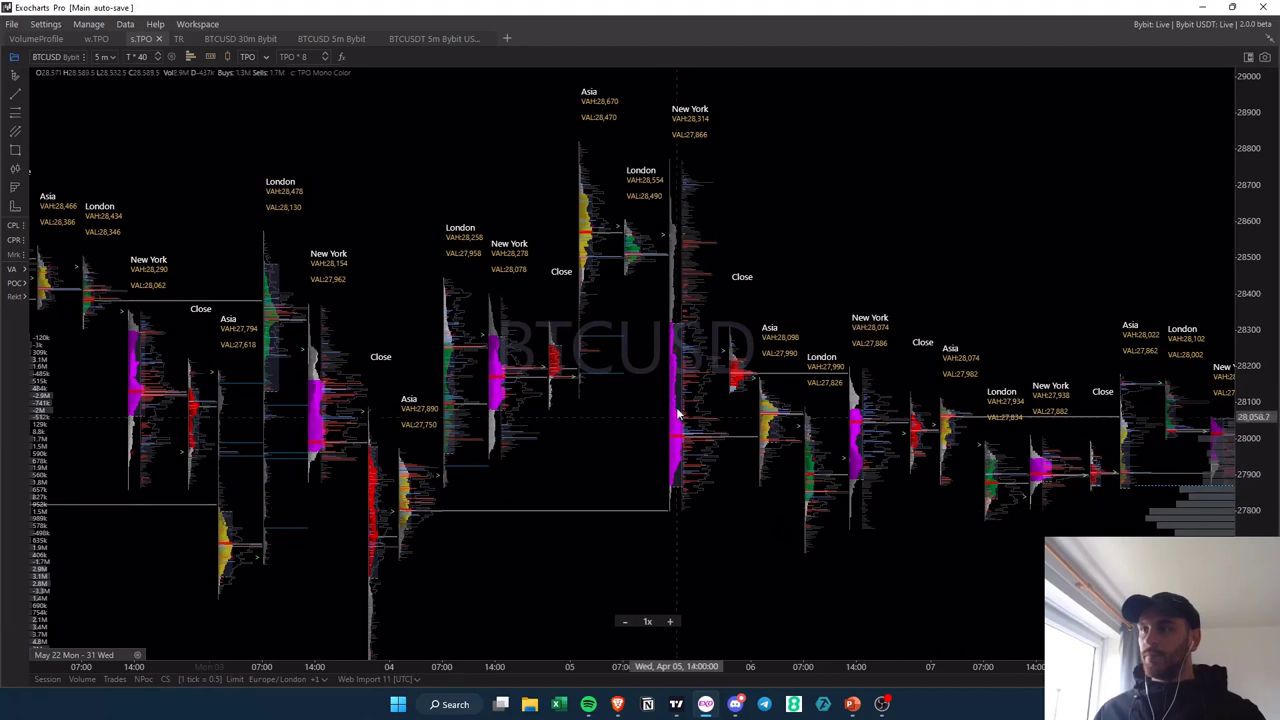
pyautogui.moveTo(752, 361); pyautogui.dragTo(337, 328)
# Examine the session profiles from 11 to 18 April and follow the naked POC line starting on 11 April.
pyautogui.scroll(-2, 917, 294)
pyautogui.moveTo(911, 286); pyautogui.dragTo(196, 515)
pyautogui.scroll(-3, 790, 355)
pyautogui.moveTo(850, 390); pyautogui.dragTo(517, 567)
pyautogui.scroll(-1, 795, 344)
pyautogui.moveTo(711, 363); pyautogui.dragTo(811, 379)
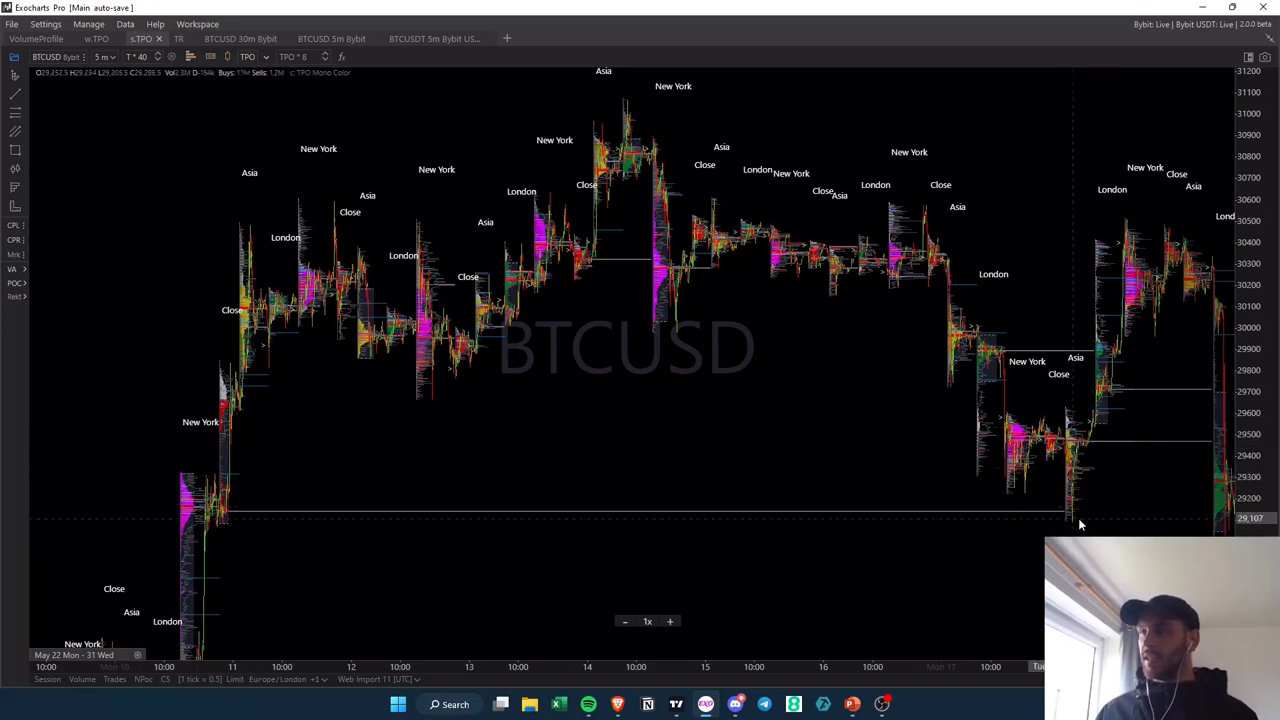
# Inspect the 26 April New York session POC line close up to where the 27 April New York session revisits it.
pyautogui.moveTo(1068, 516); pyautogui.dragTo(1050, 518)
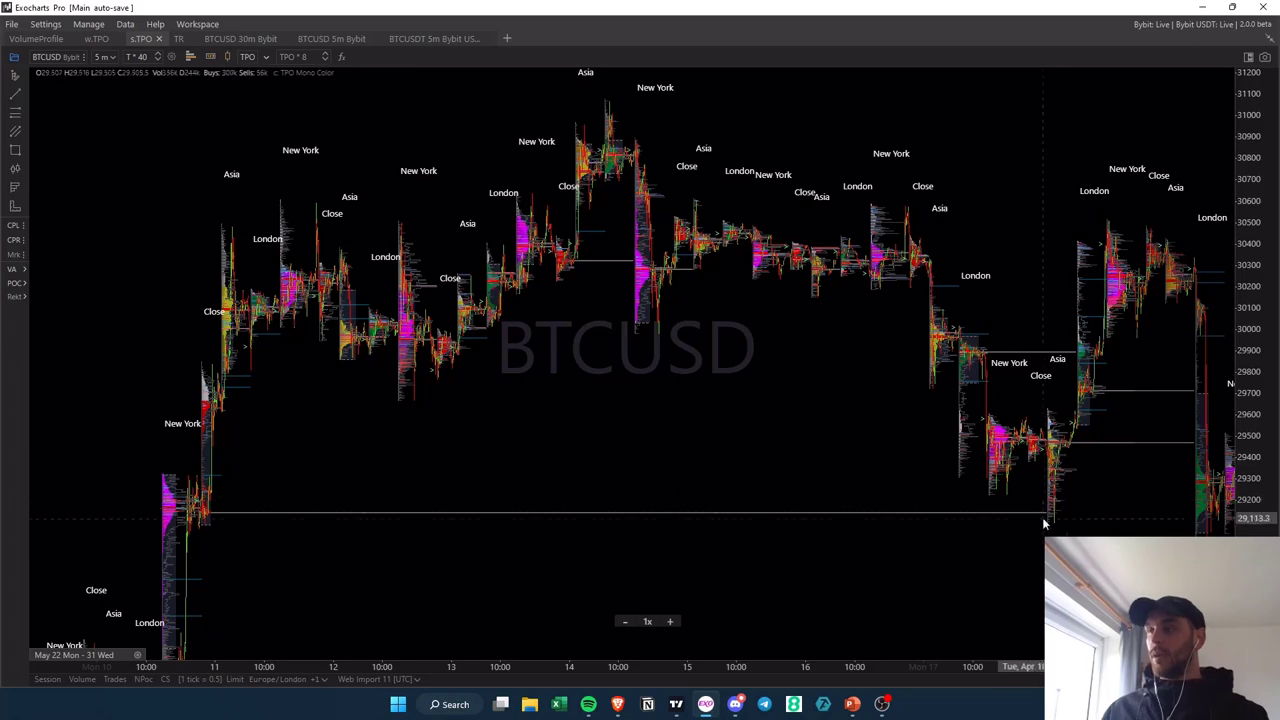
pyautogui.moveTo(810, 506); pyautogui.dragTo(610, 463)
pyautogui.moveTo(757, 540); pyautogui.dragTo(344, 250)
pyautogui.moveTo(836, 348); pyautogui.dragTo(597, 649)
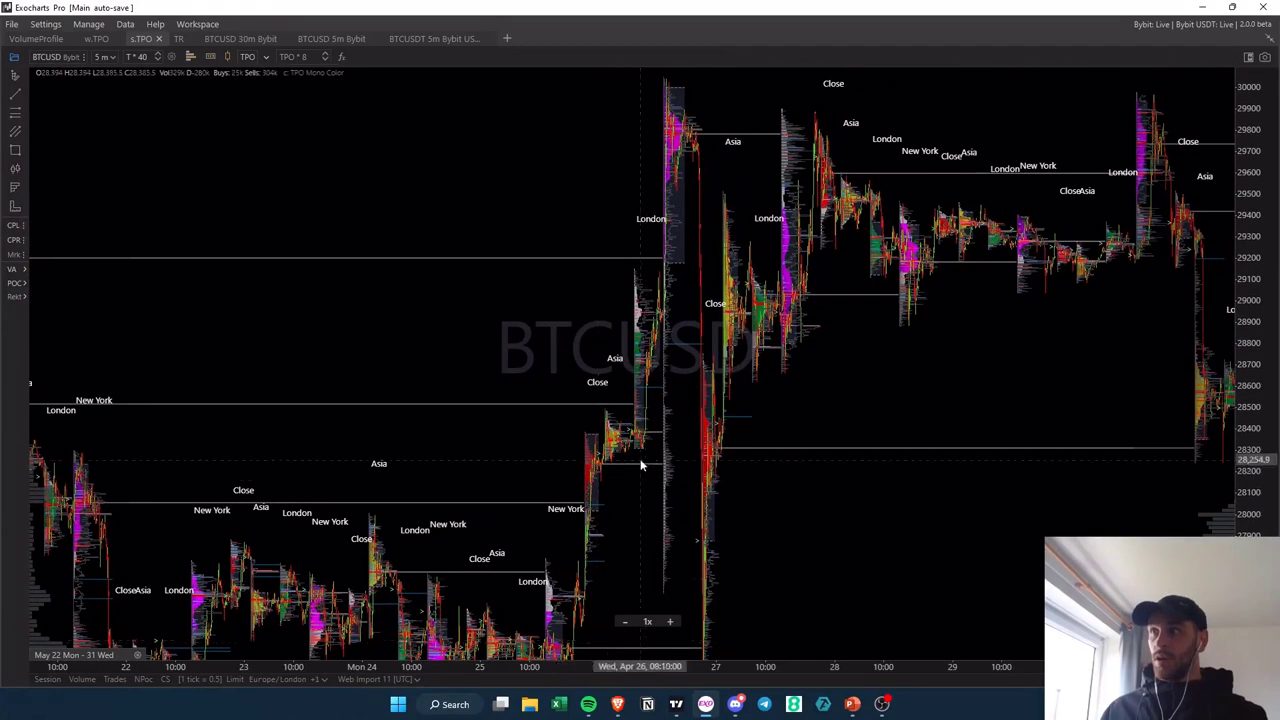
pyautogui.scroll(-2, 643, 461)
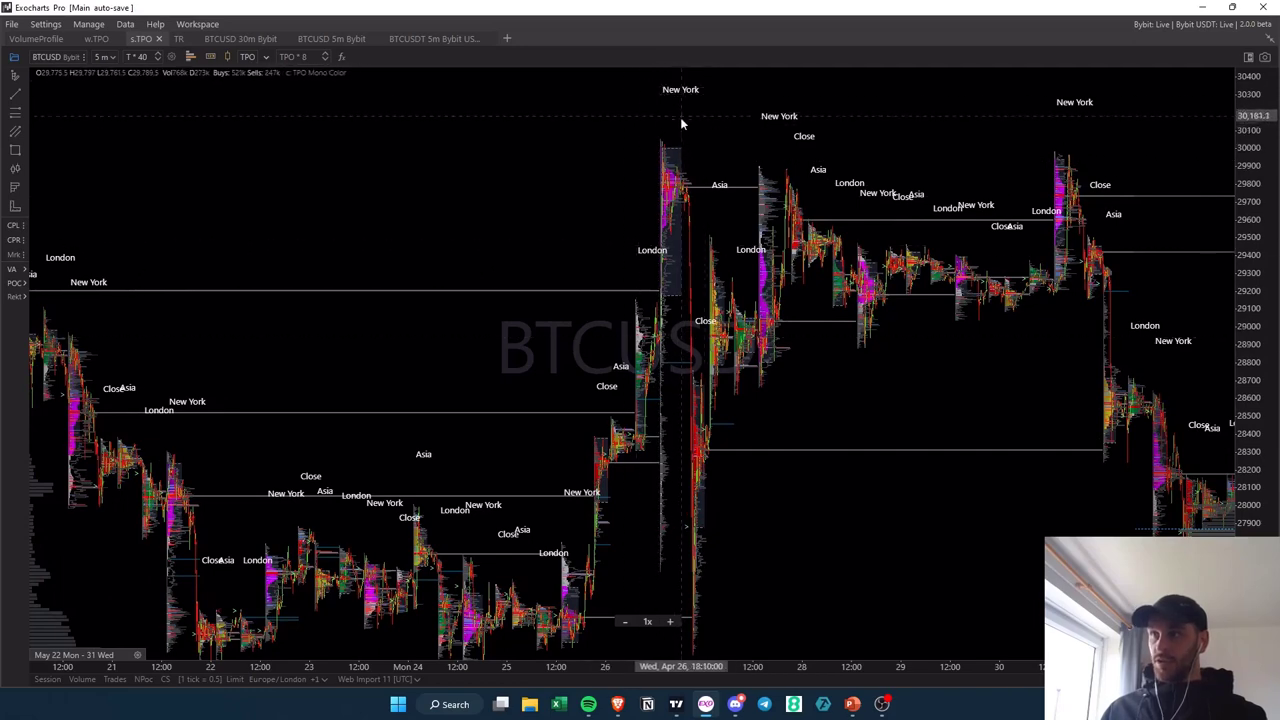
pyautogui.moveTo(666, 612); pyautogui.dragTo(667, 573)
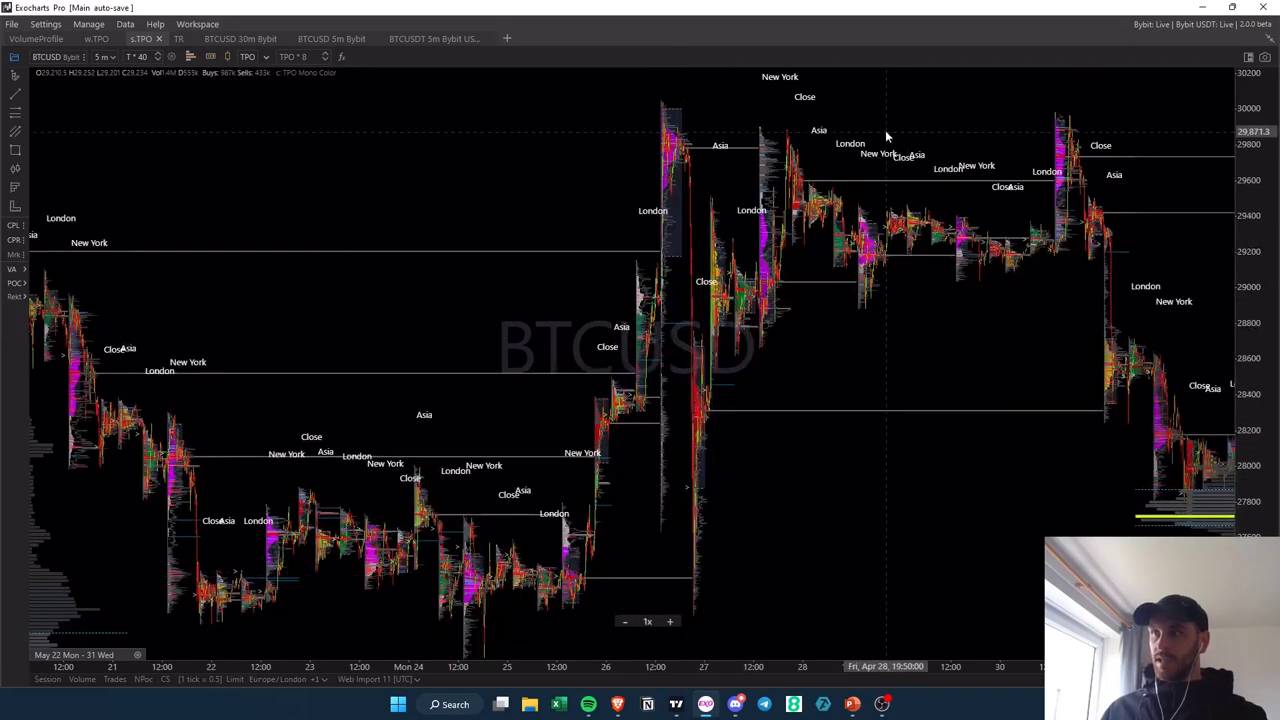
pyautogui.scroll(3, 784, 148)
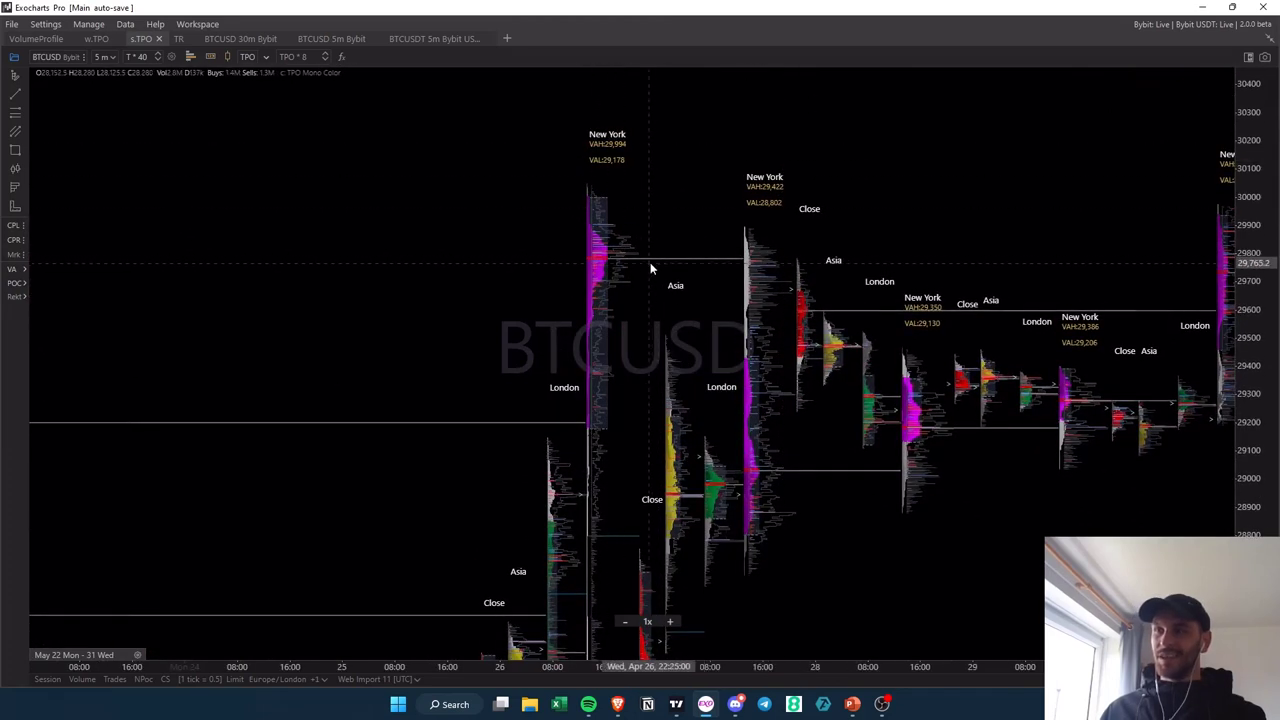
pyautogui.moveTo(767, 266); pyautogui.dragTo(757, 266)
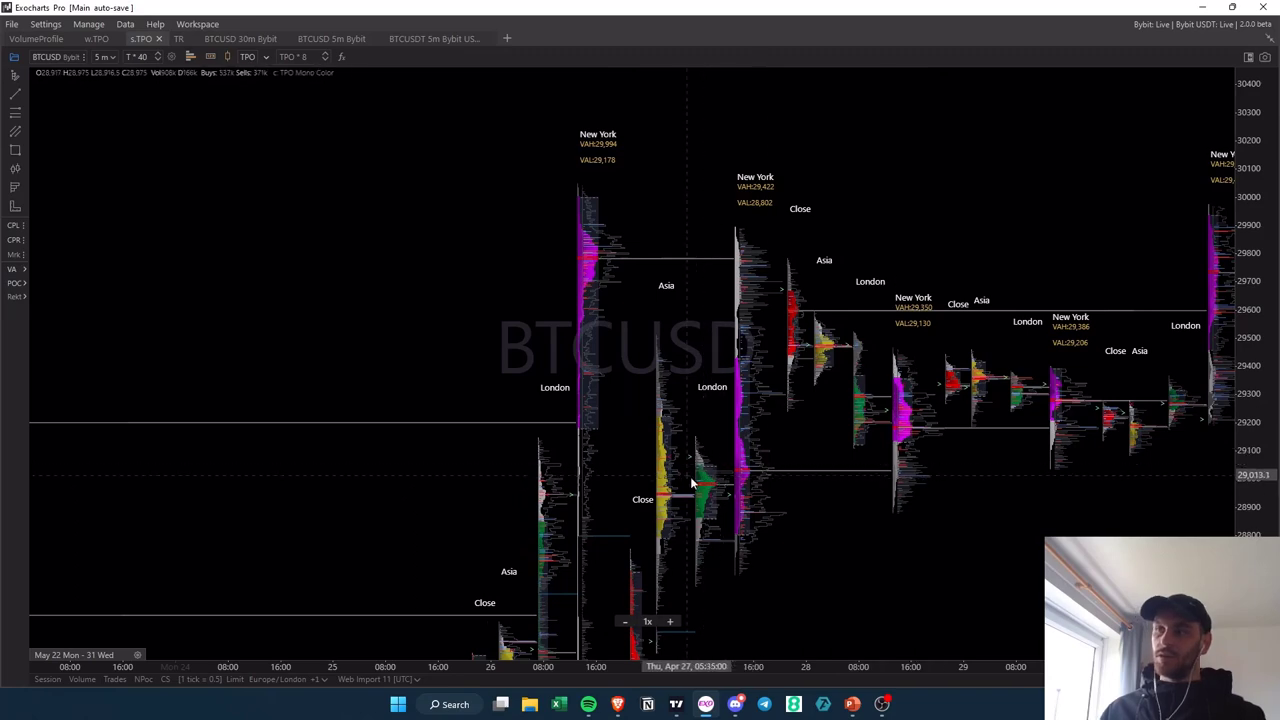
# Survey the naked session POC lines from 27 April into mid-May and follow the line starting at the 10 May New York session.
pyautogui.scroll(-5, 704, 484)
pyautogui.moveTo(923, 476); pyautogui.dragTo(798, 444)
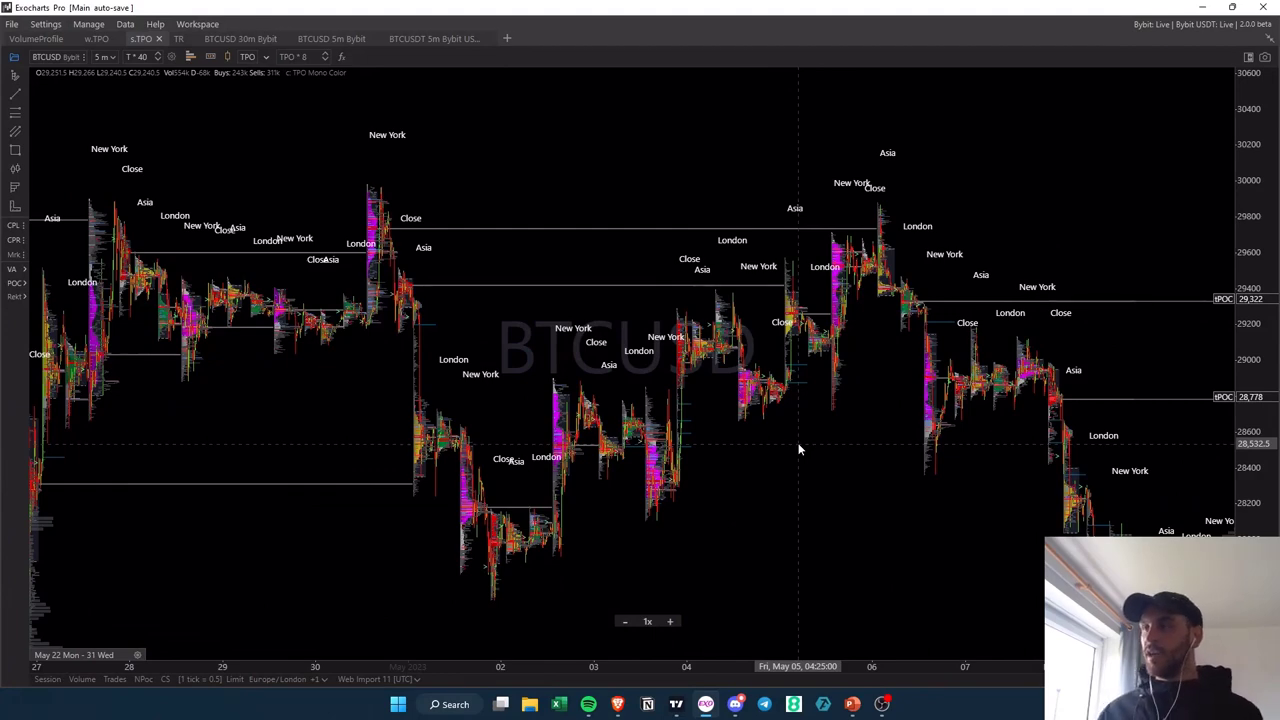
pyautogui.moveTo(798, 480); pyautogui.dragTo(286, 385)
pyautogui.moveTo(838, 432); pyautogui.dragTo(420, 289)
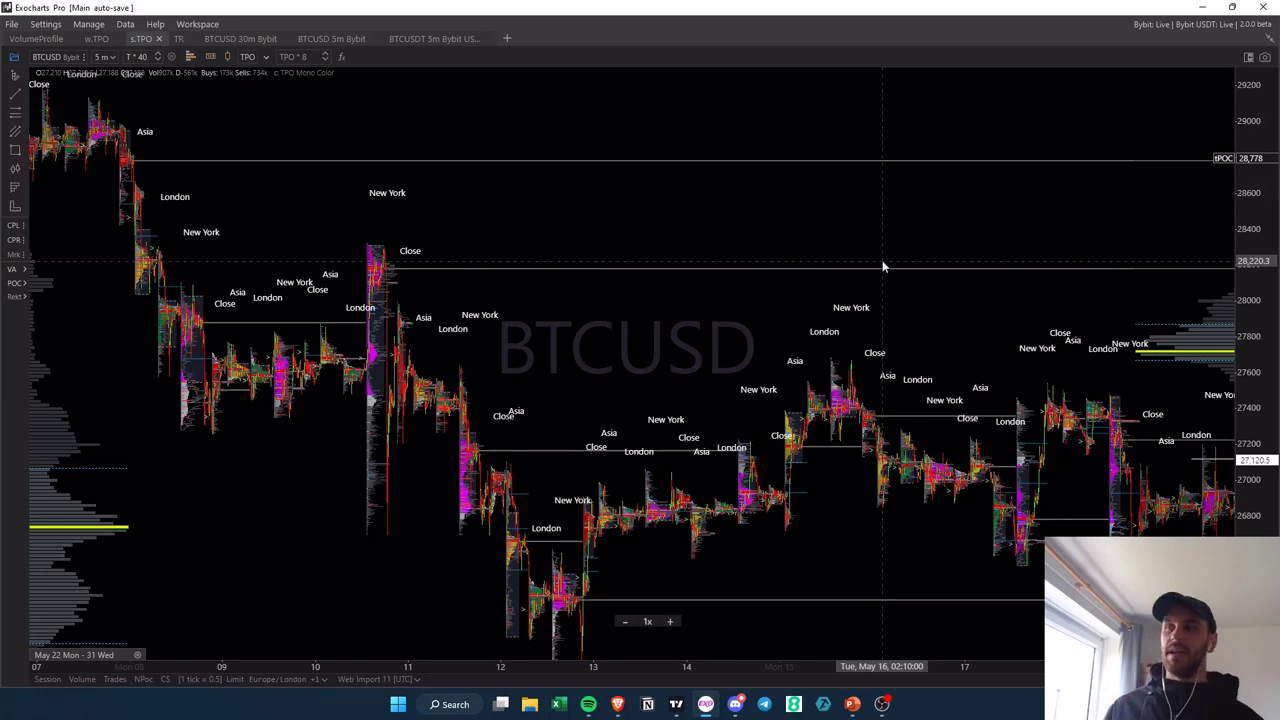
pyautogui.moveTo(797, 265); pyautogui.dragTo(471, 251)
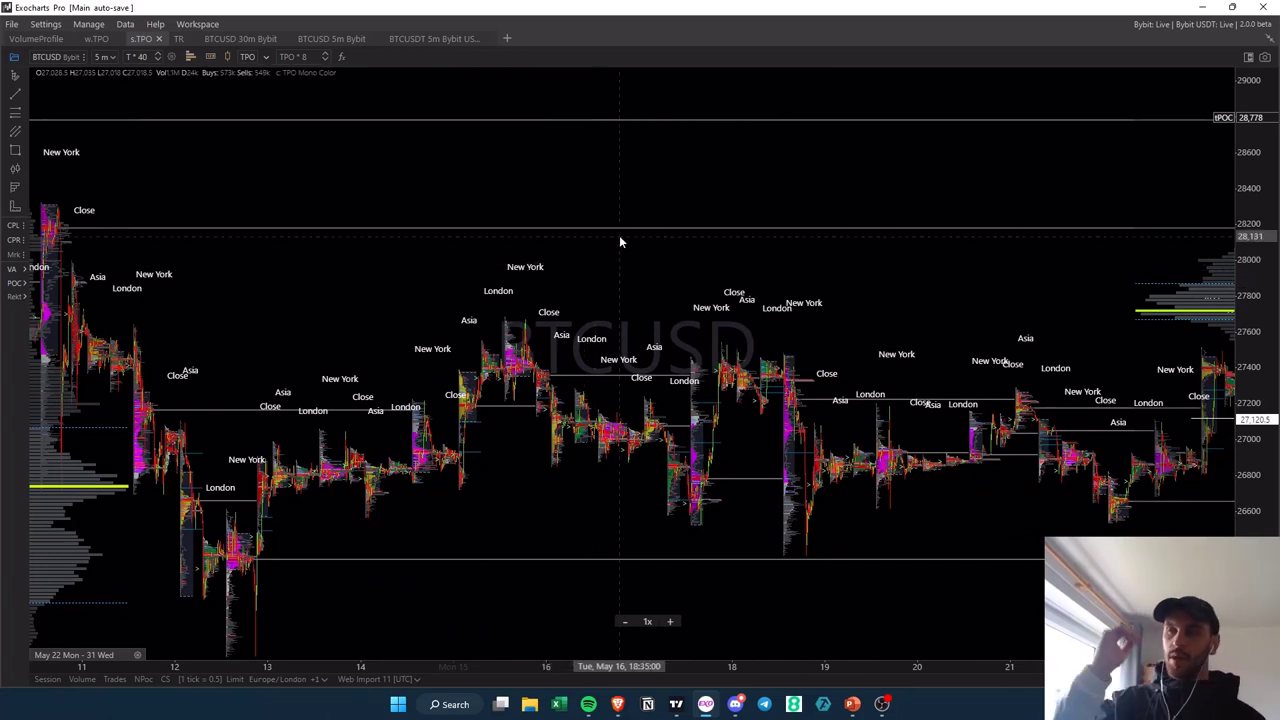
pyautogui.moveTo(808, 226); pyautogui.dragTo(471, 209)
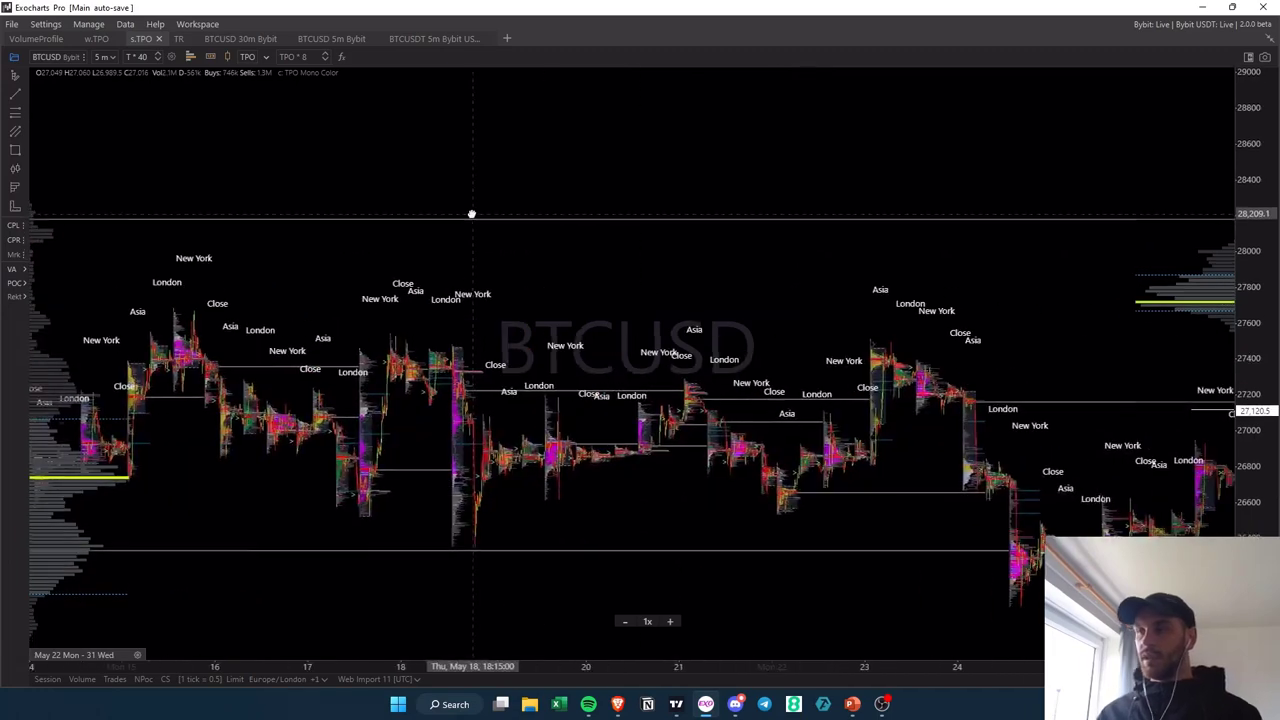
# Examine the latest session profiles from 25 to 31 May and the naked POC lines still extending from them.
pyautogui.moveTo(831, 423); pyautogui.dragTo(568, 340)
pyautogui.moveTo(998, 320); pyautogui.dragTo(618, 401)
pyautogui.scroll(4, 699, 319)
pyautogui.scroll(-4, 698, 318)
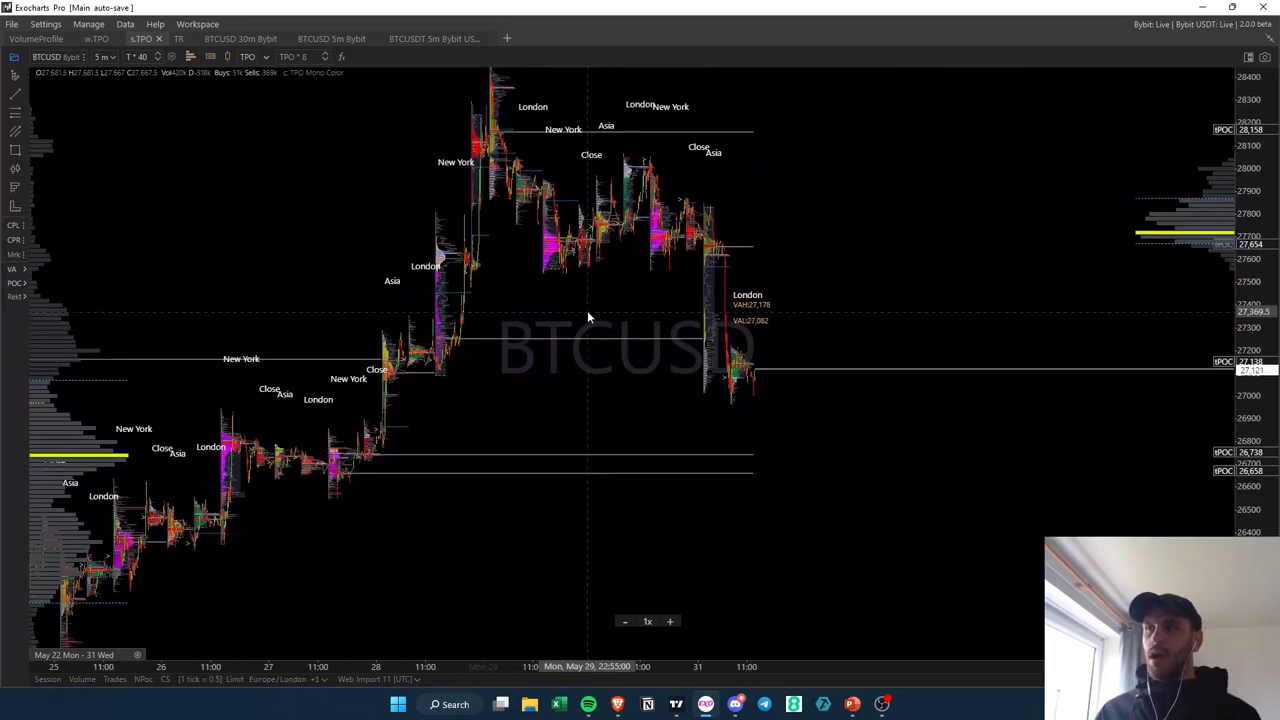